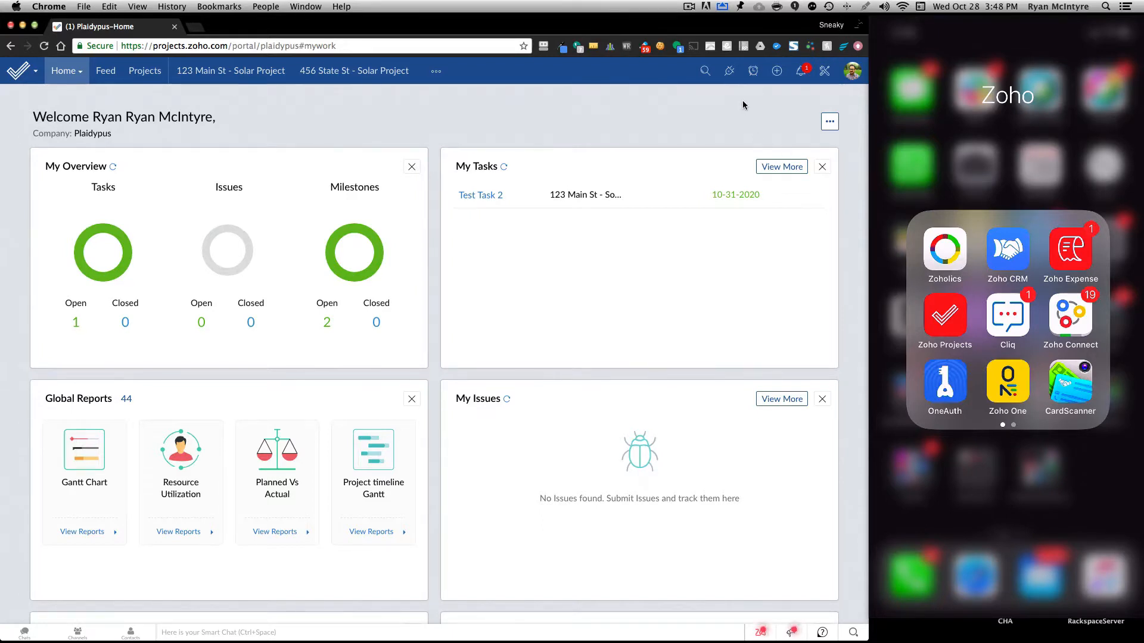
Review the Test Project Template in the portal's project templates, including Test Milestone 1 and the tasks in Test List 1.
click(825, 73)
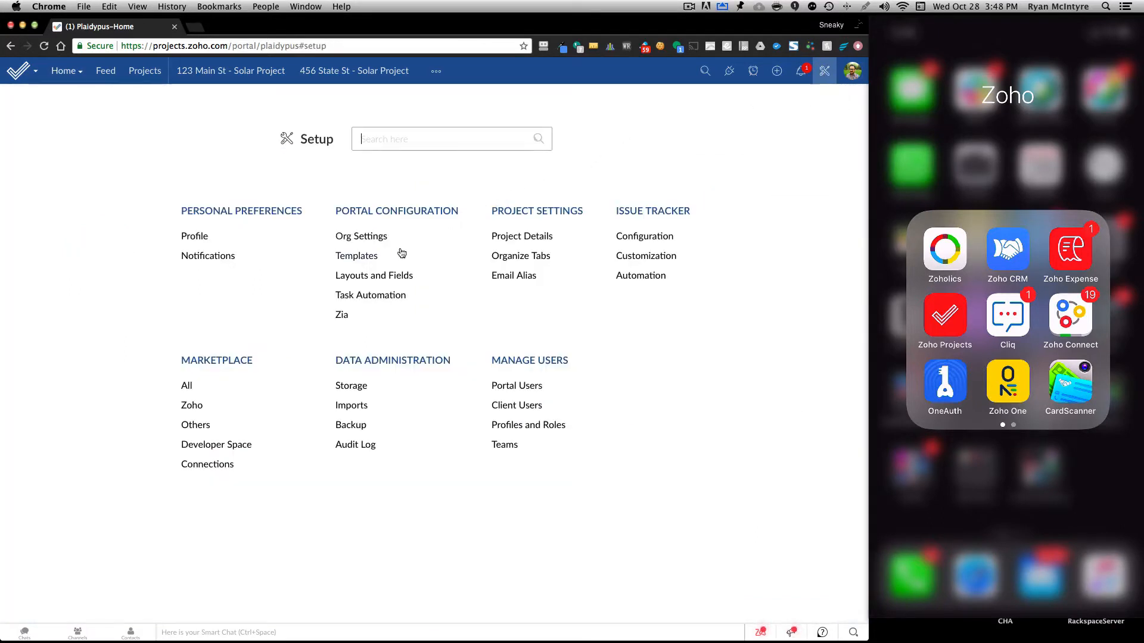
click(354, 258)
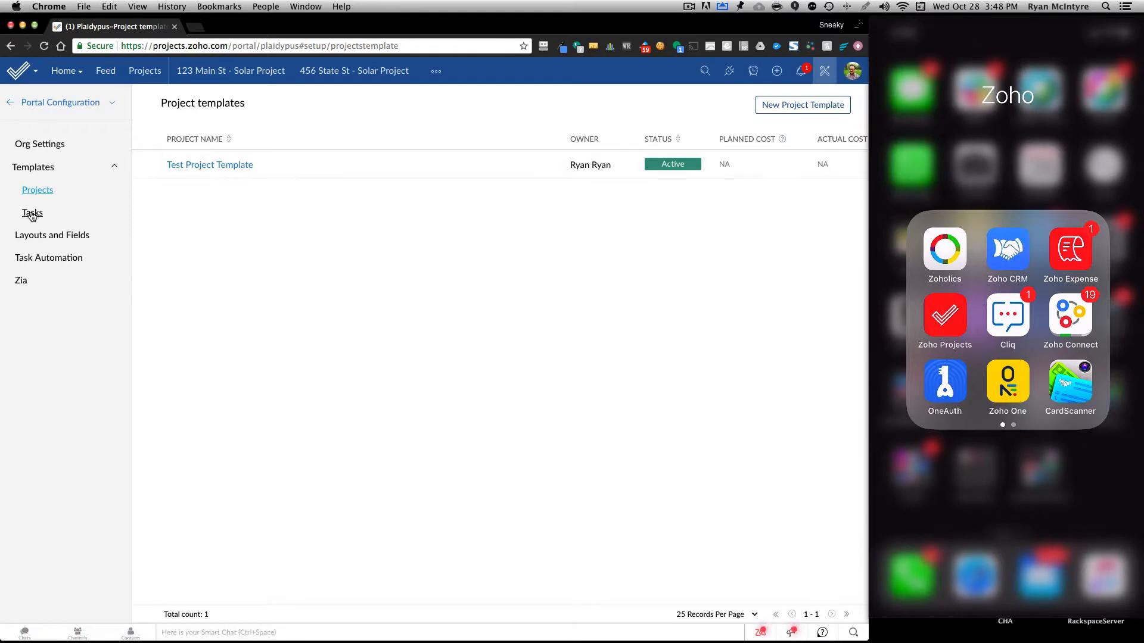
click(200, 167)
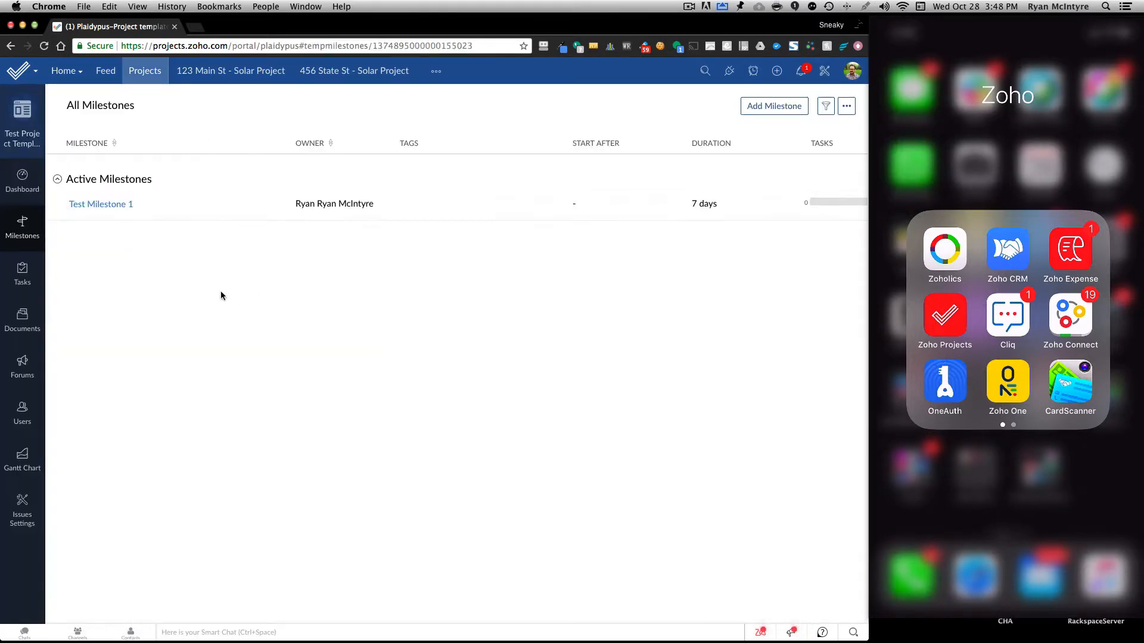
click(94, 206)
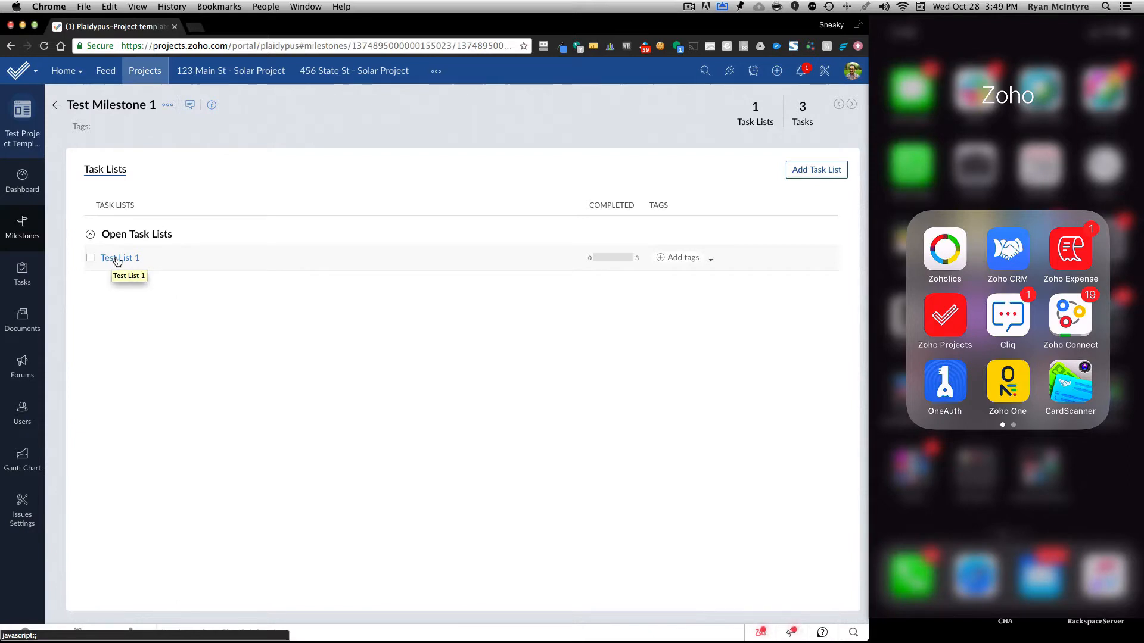
click(116, 258)
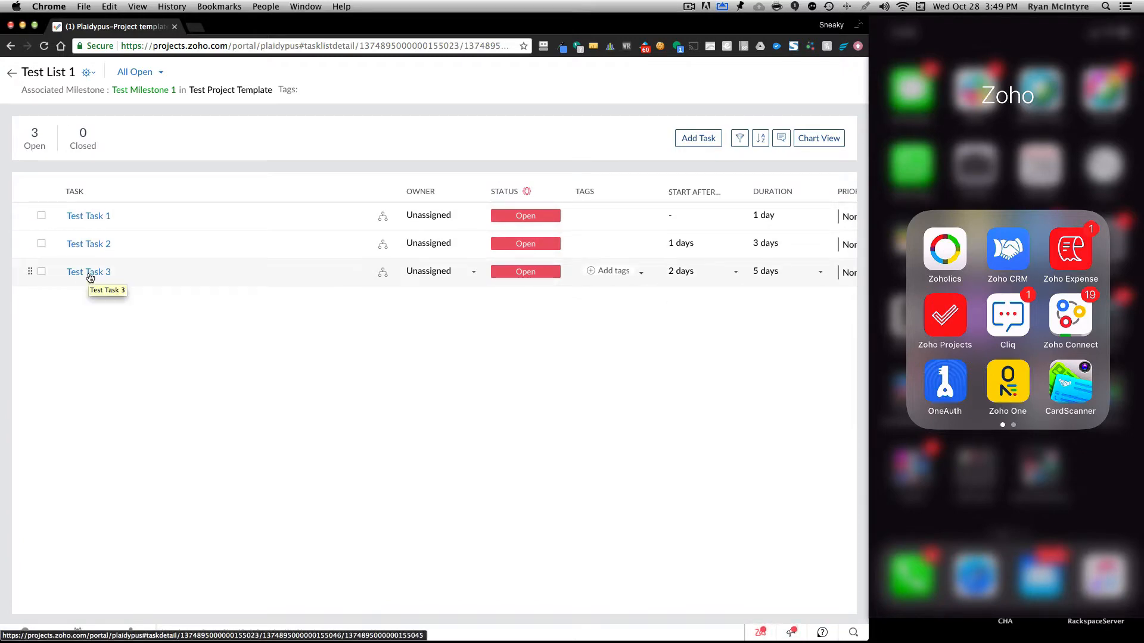
click(11, 73)
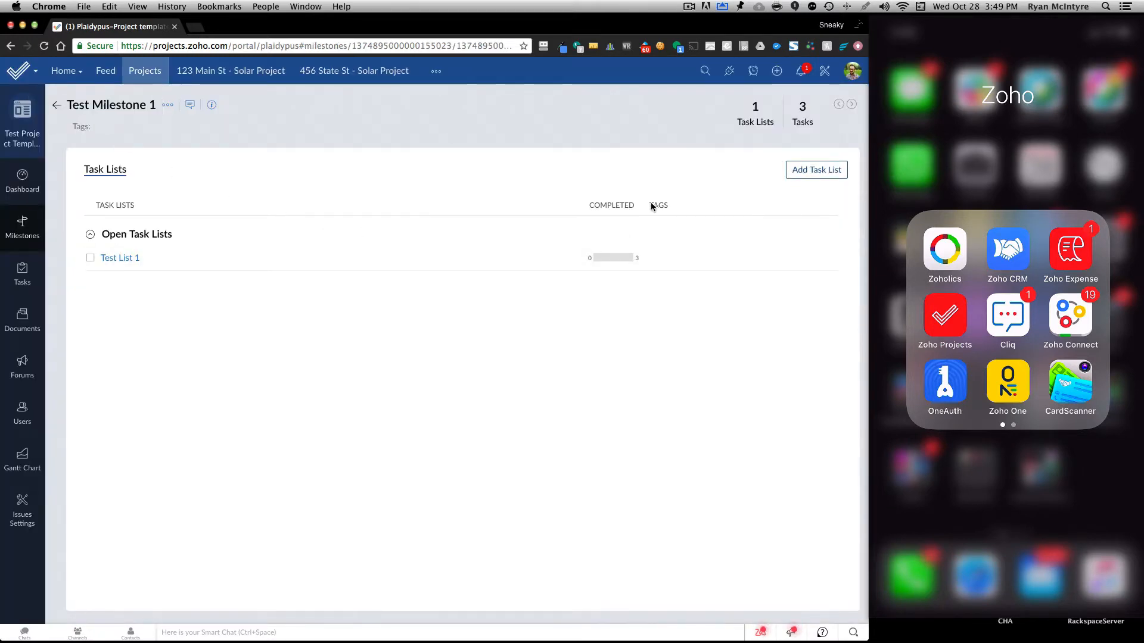
Examine the portal's task templates and return to the list of project templates.
click(824, 71)
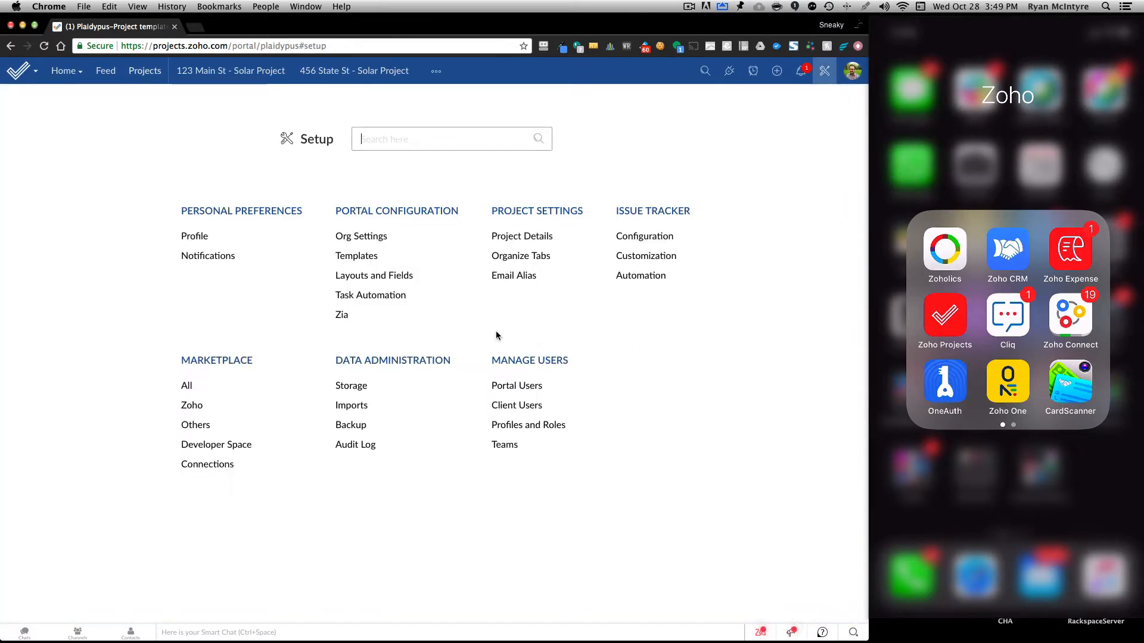
click(355, 257)
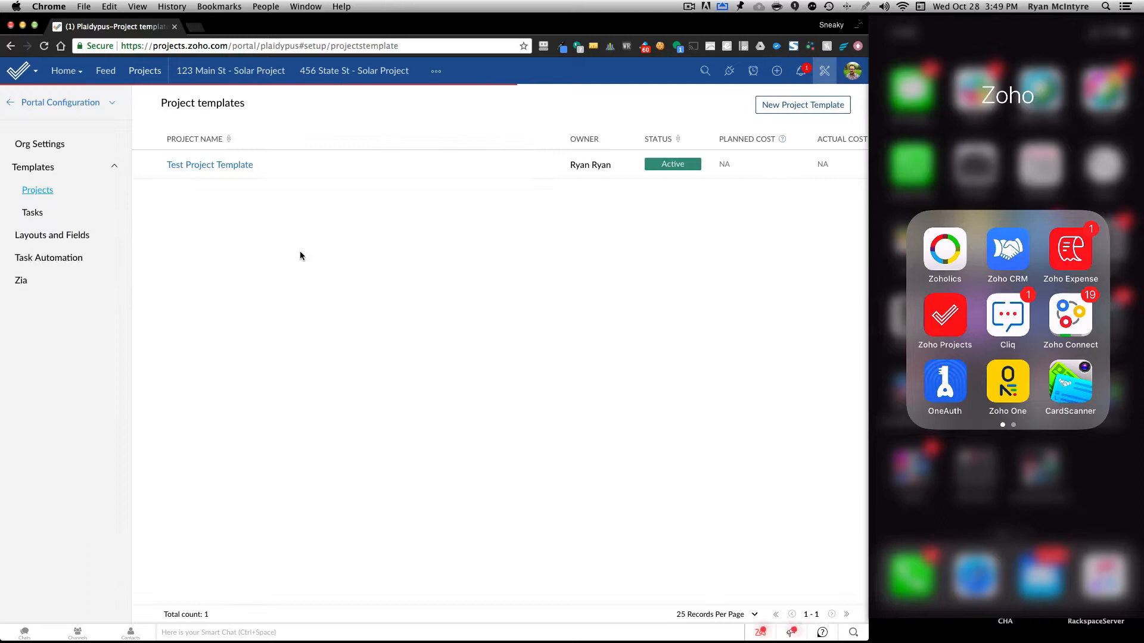
click(30, 215)
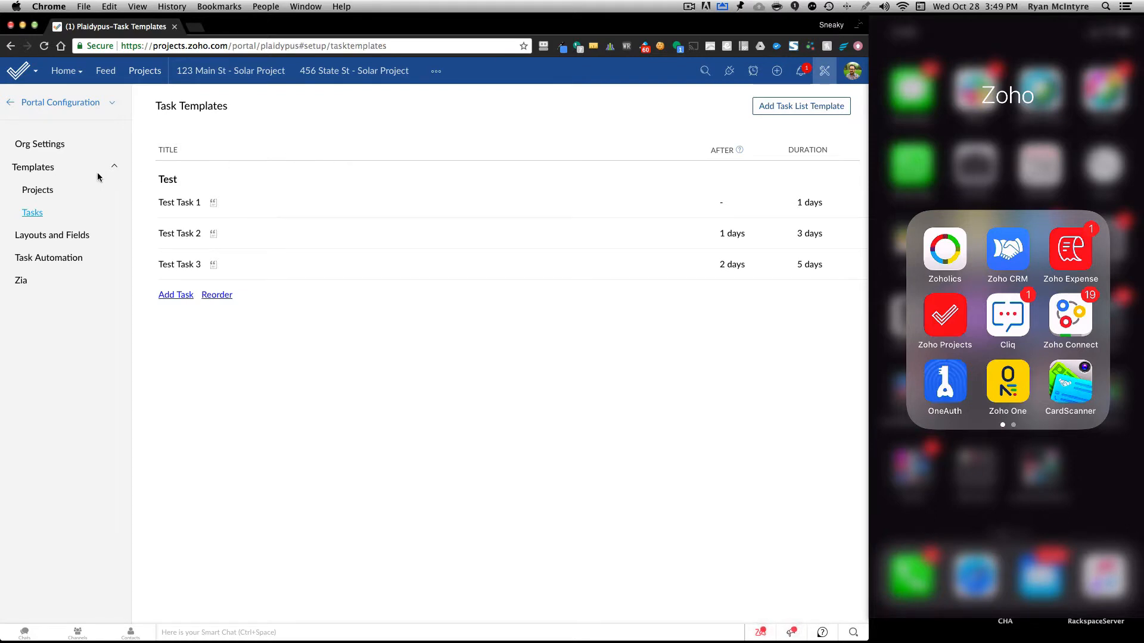
click(34, 192)
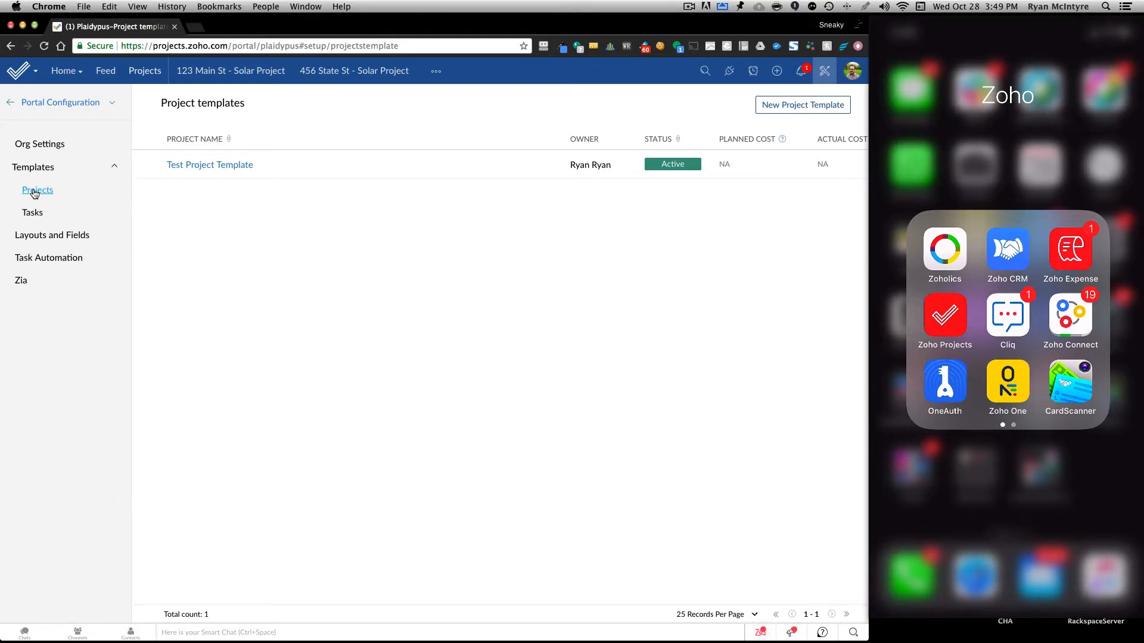
Start a new project titled 789 Elm St from the Test Project Template with a start date of 10-28-2020.
click(143, 74)
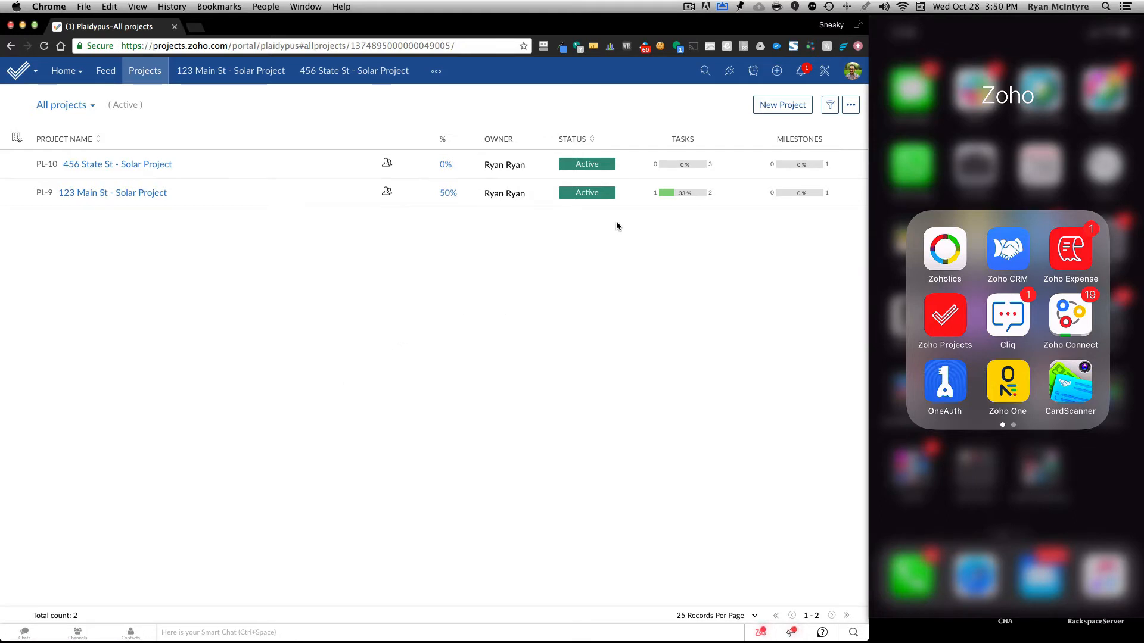
click(779, 107)
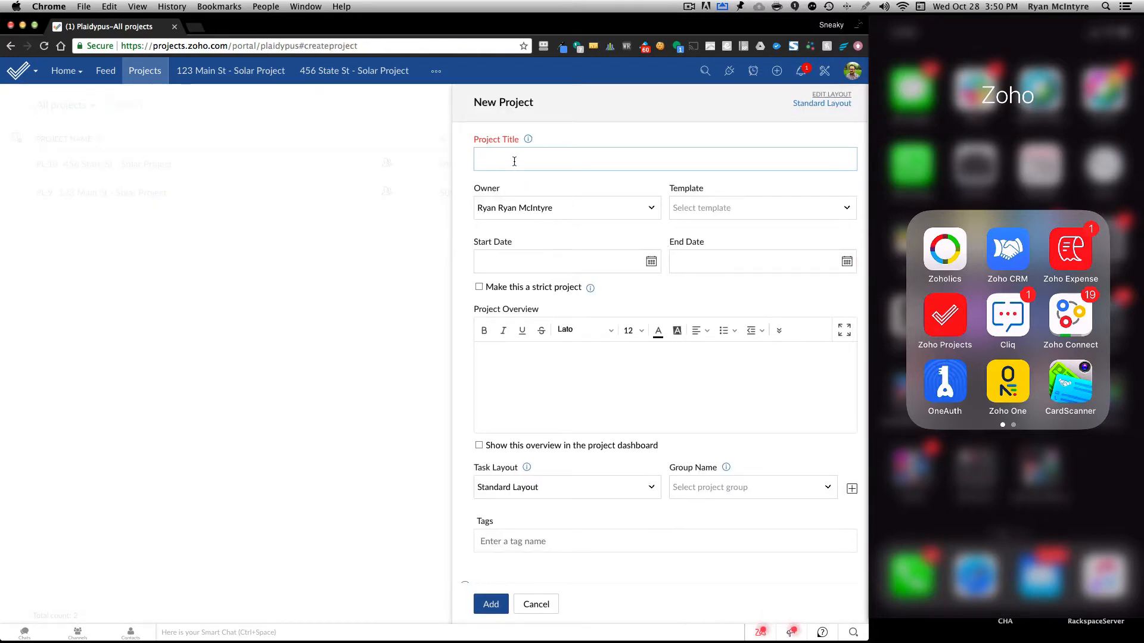
text(789 Elm St)
click(718, 209)
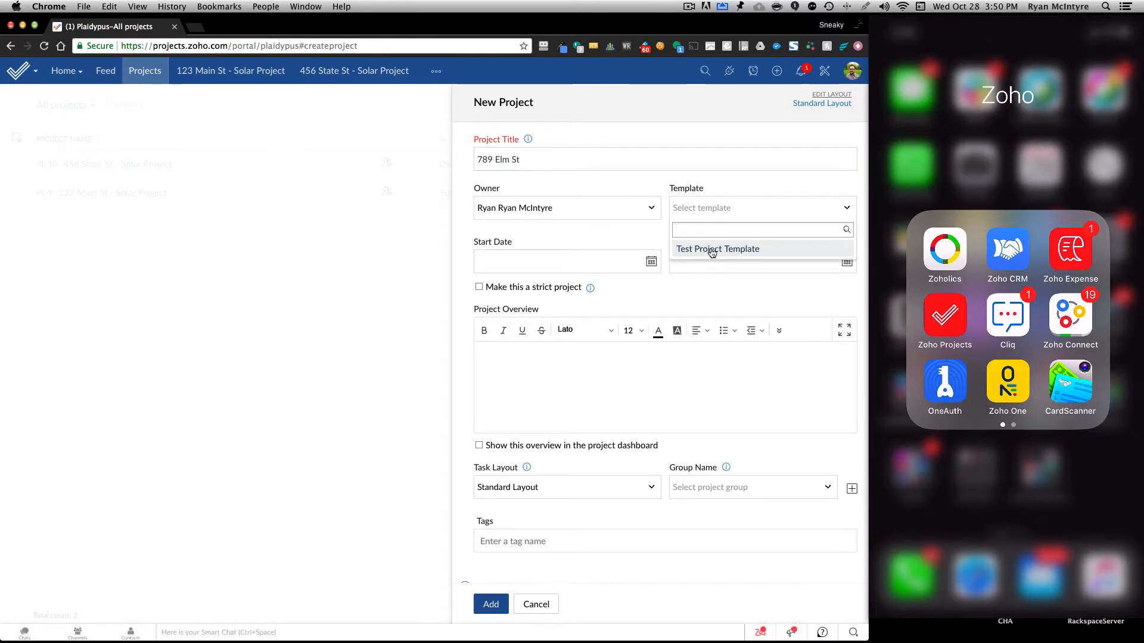
click(713, 255)
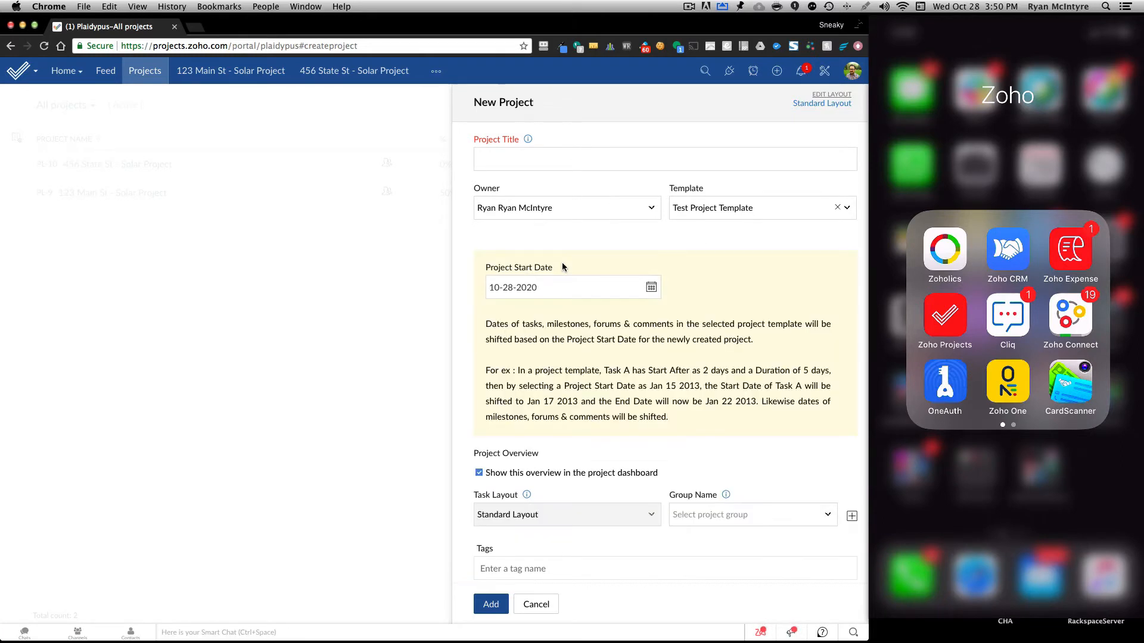
click(547, 284)
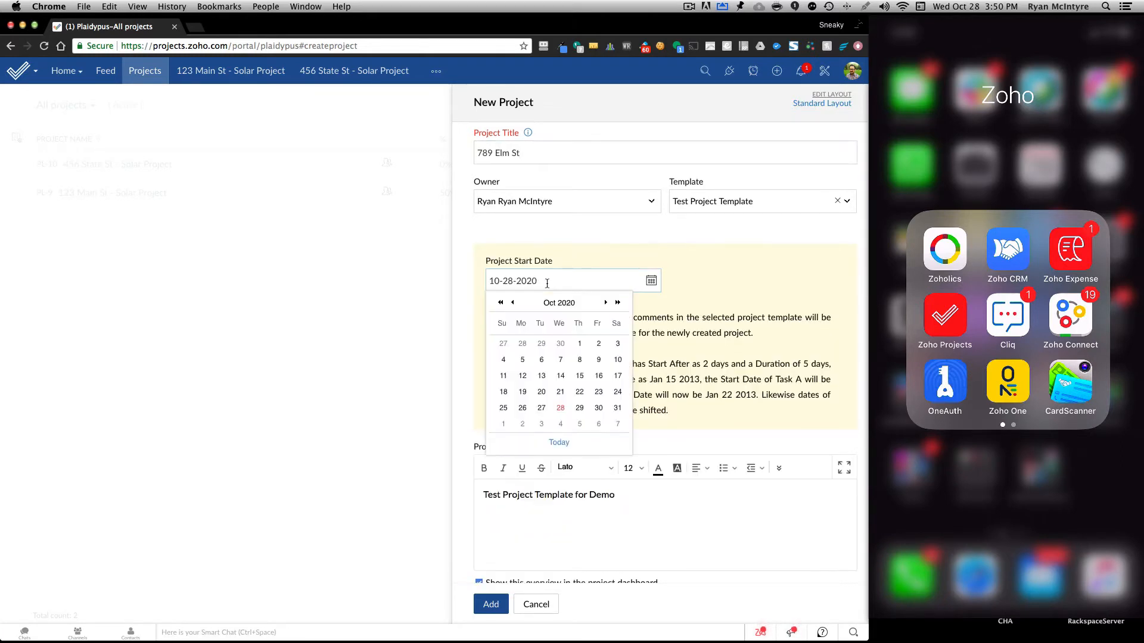
click(563, 409)
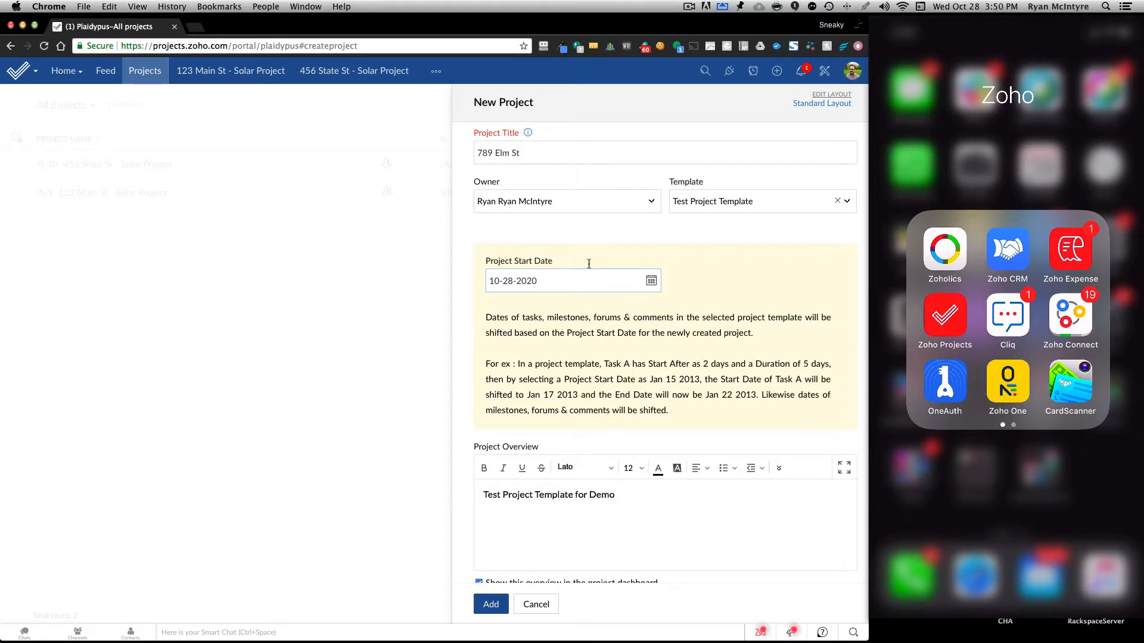
click(552, 232)
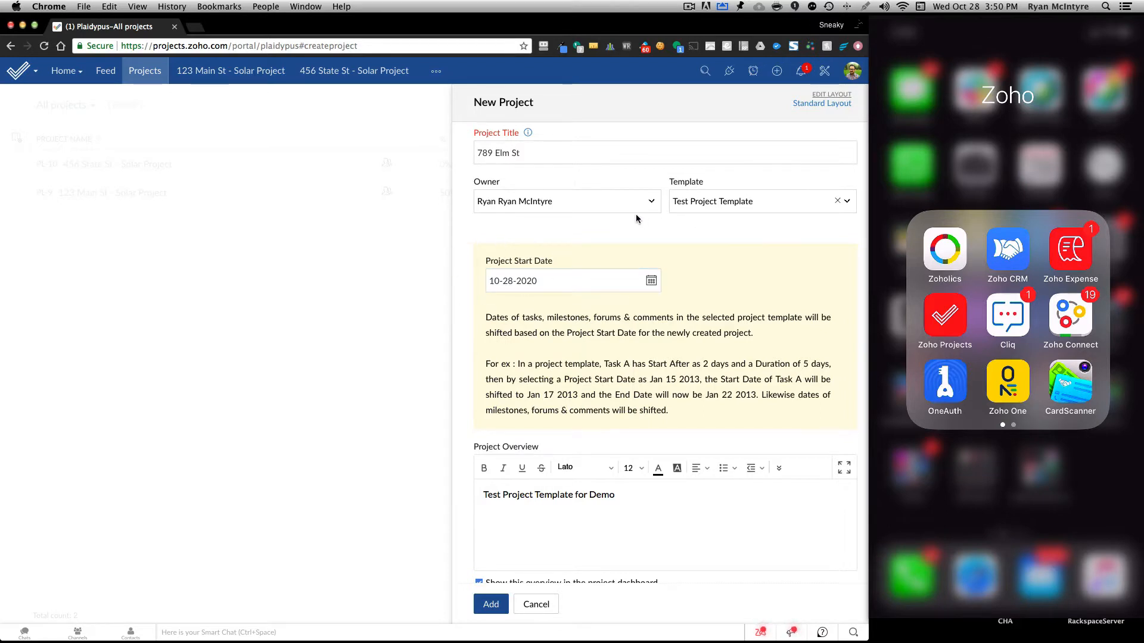
Set the new project's access to Public and add the project.
scroll(543, 279, down, 5)
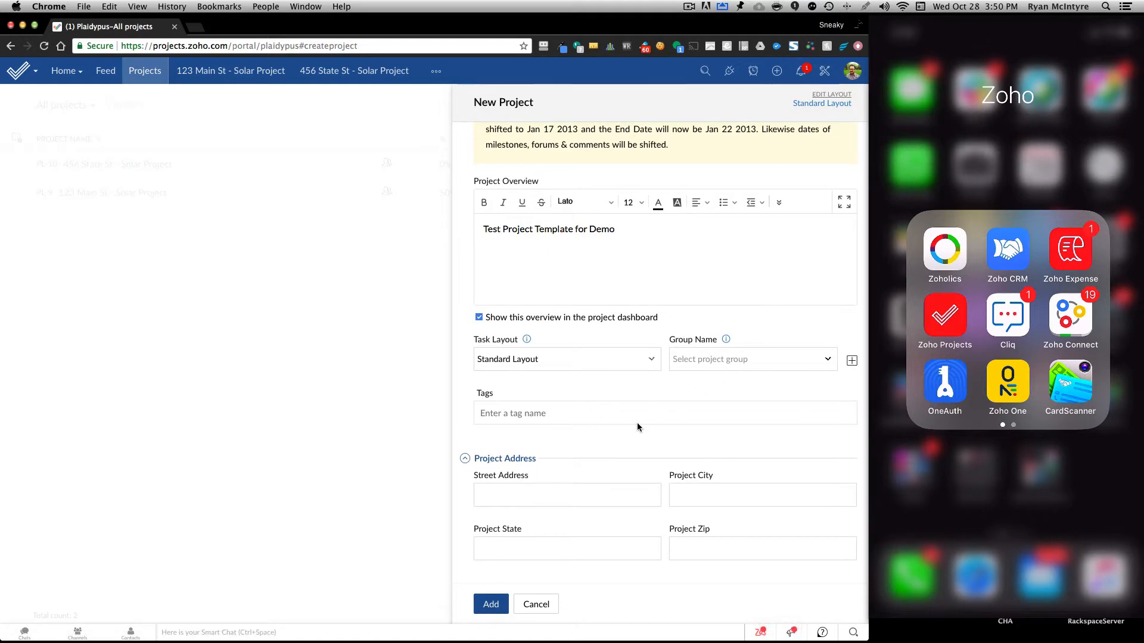
scroll(637, 428, down, 3)
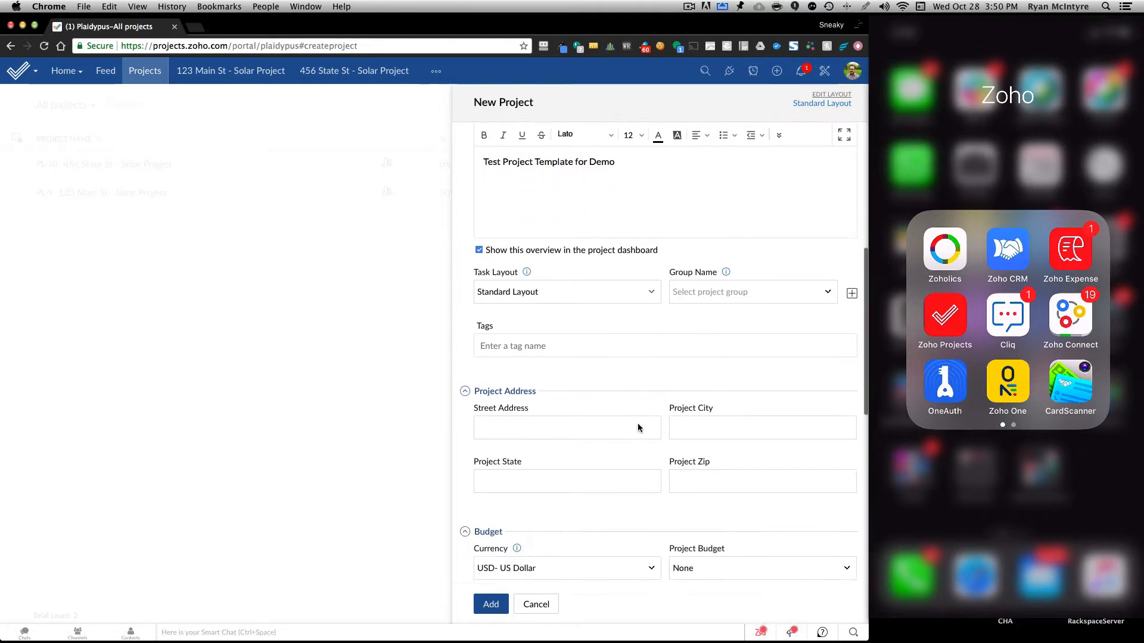
scroll(637, 428, down, 5)
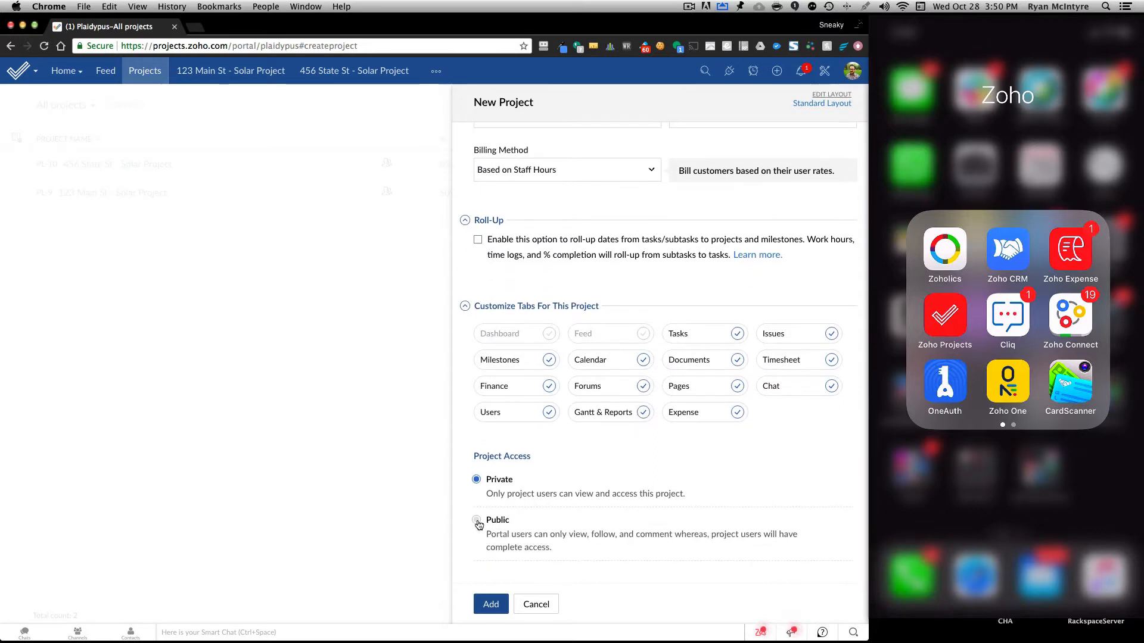
click(476, 521)
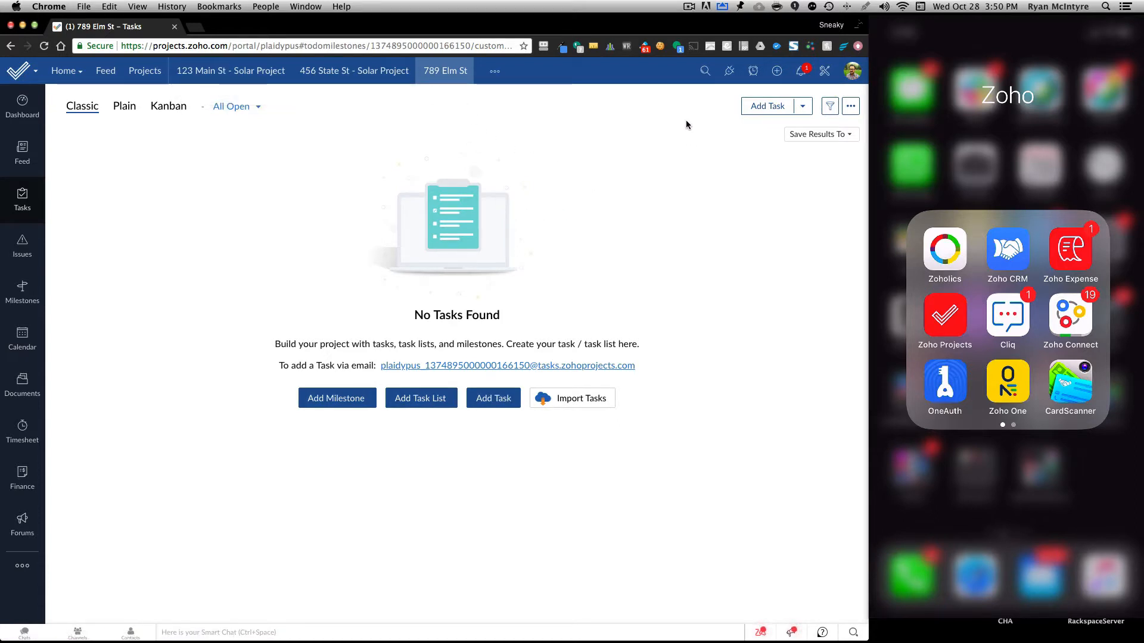
Review the portal users and user profiles in the setup, and open the list of teams.
click(829, 72)
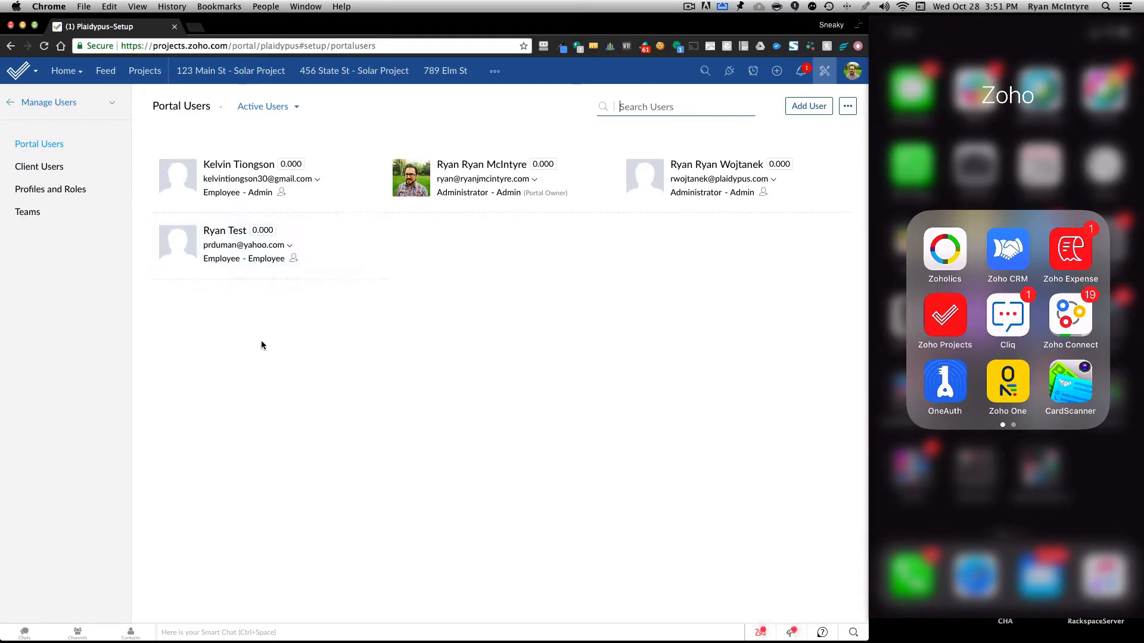
click(63, 190)
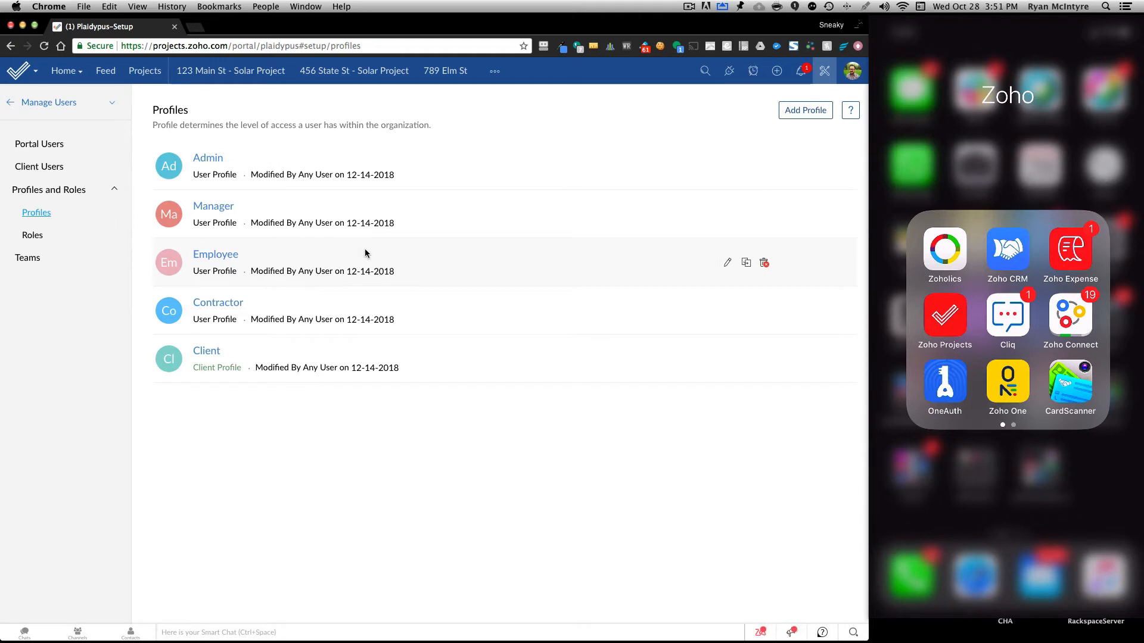
click(29, 259)
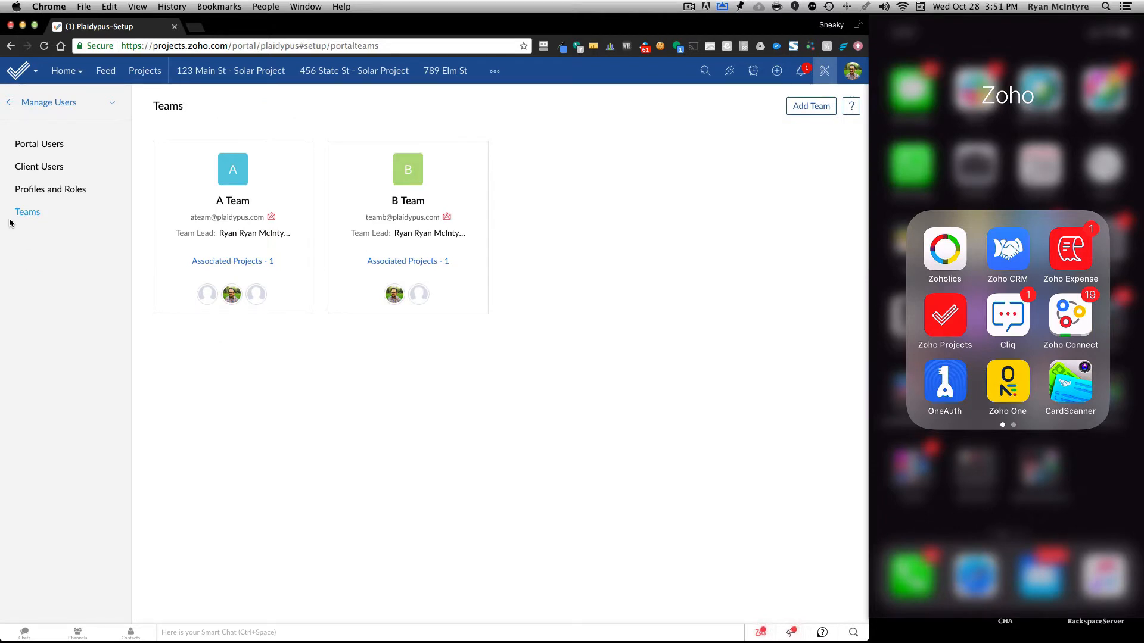
Associate the 789 Elm St project with the A Team and close the team's details.
click(217, 184)
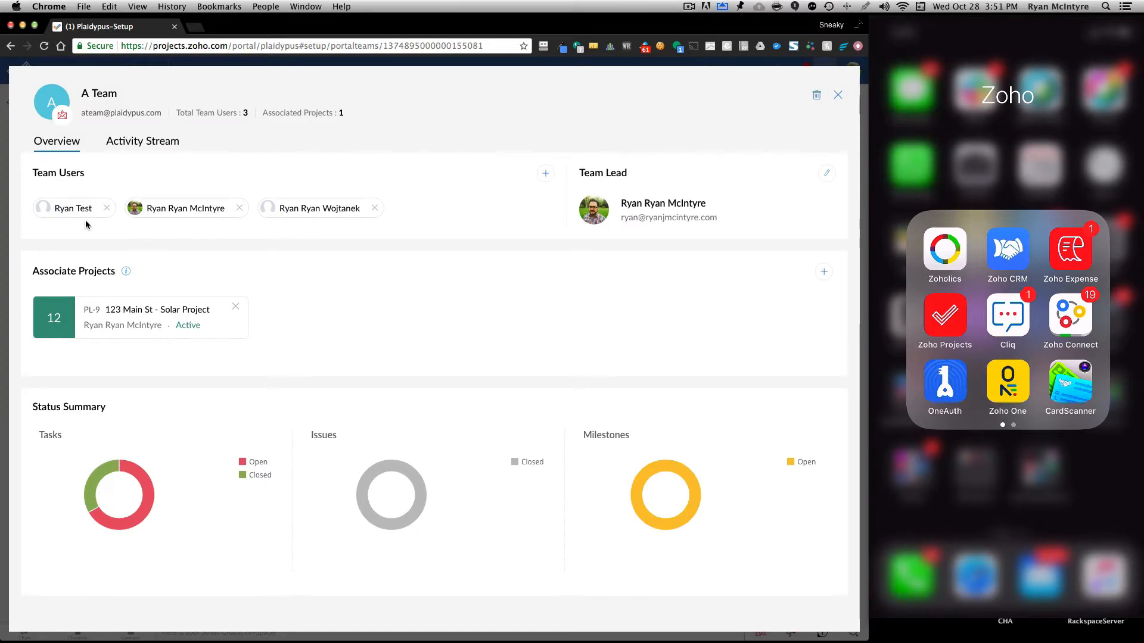
mouse_move(75, 209)
click(822, 274)
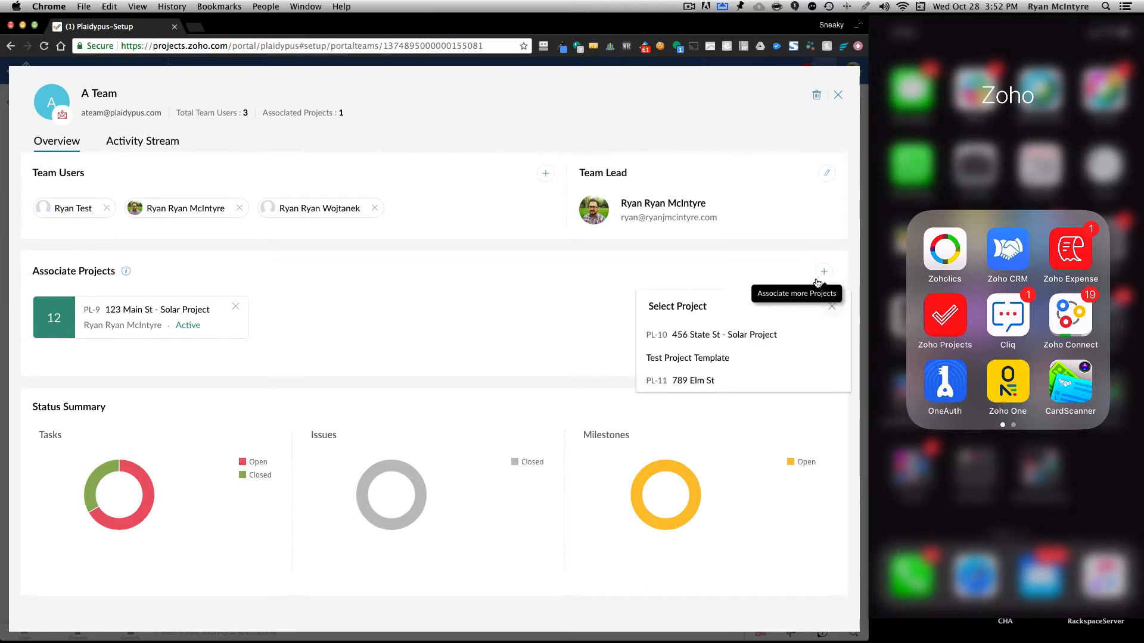
click(685, 380)
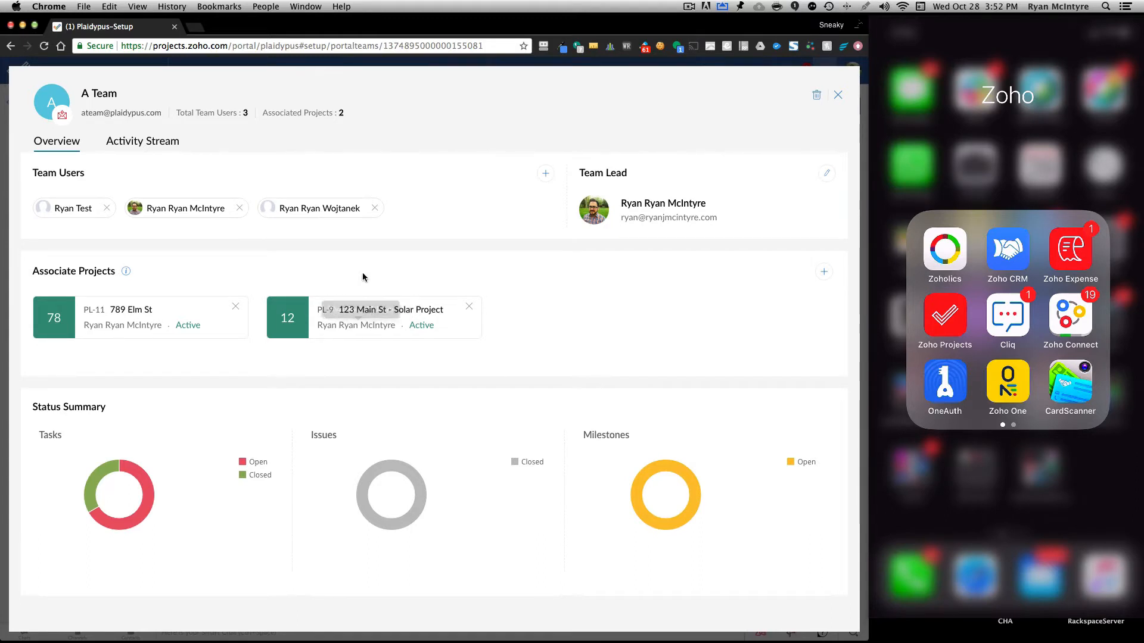
click(837, 95)
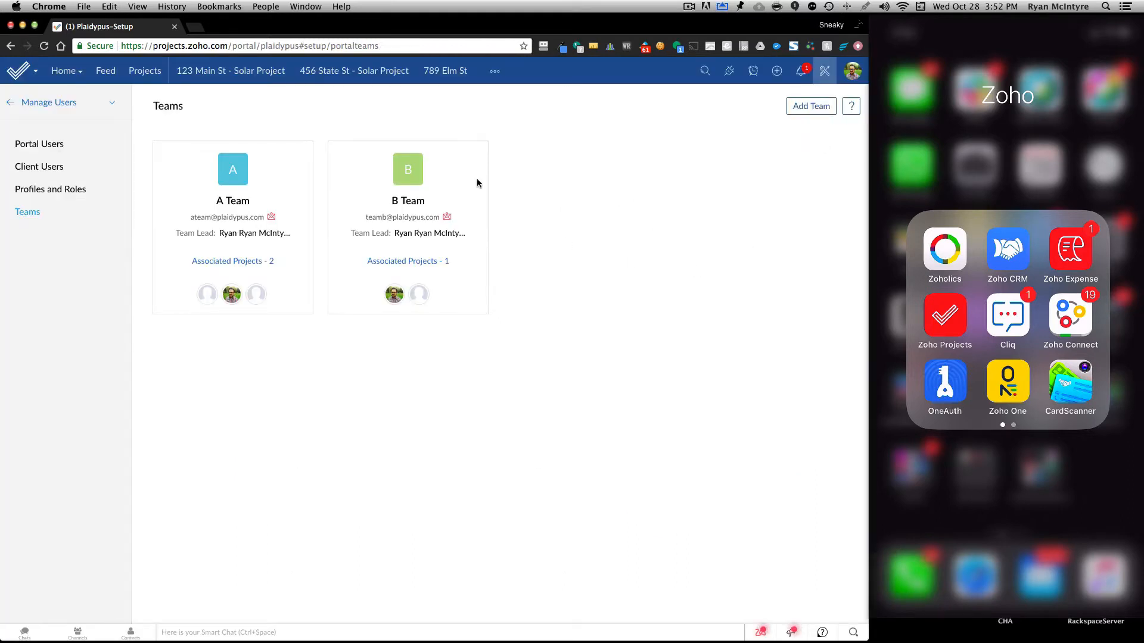
Check which users Test Task 1 can be assigned to in the 456 State St - Solar Project, without assigning anyone.
click(350, 73)
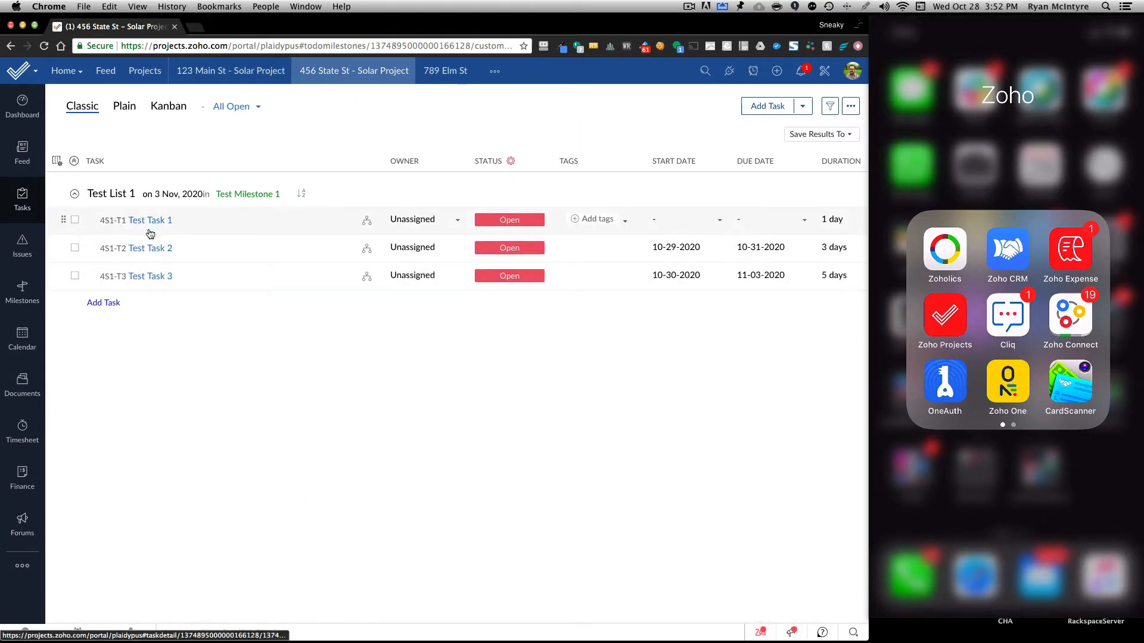
click(410, 221)
click(406, 293)
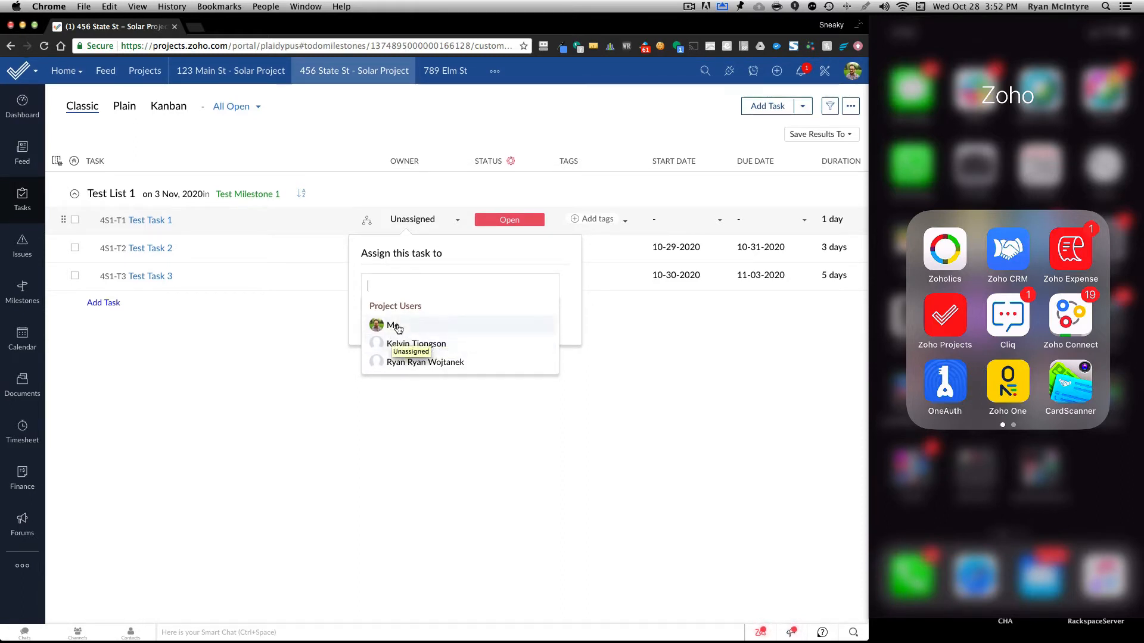
click(283, 365)
click(283, 365)
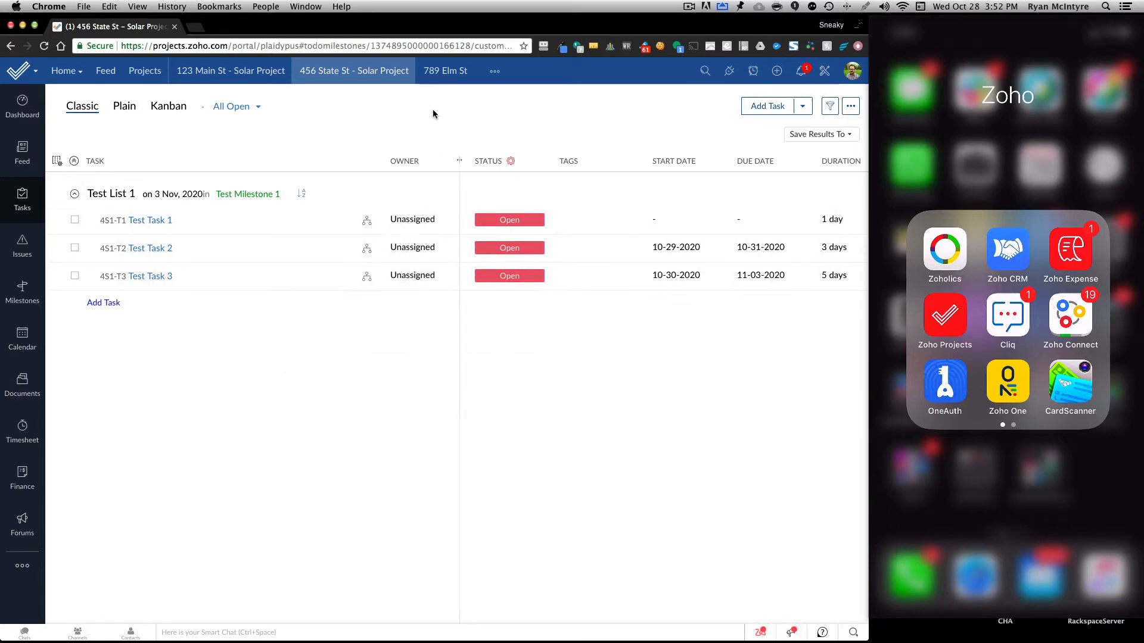
Assign Test Task 1 in the 789 Elm St project to the test employee from the A Team.
click(440, 72)
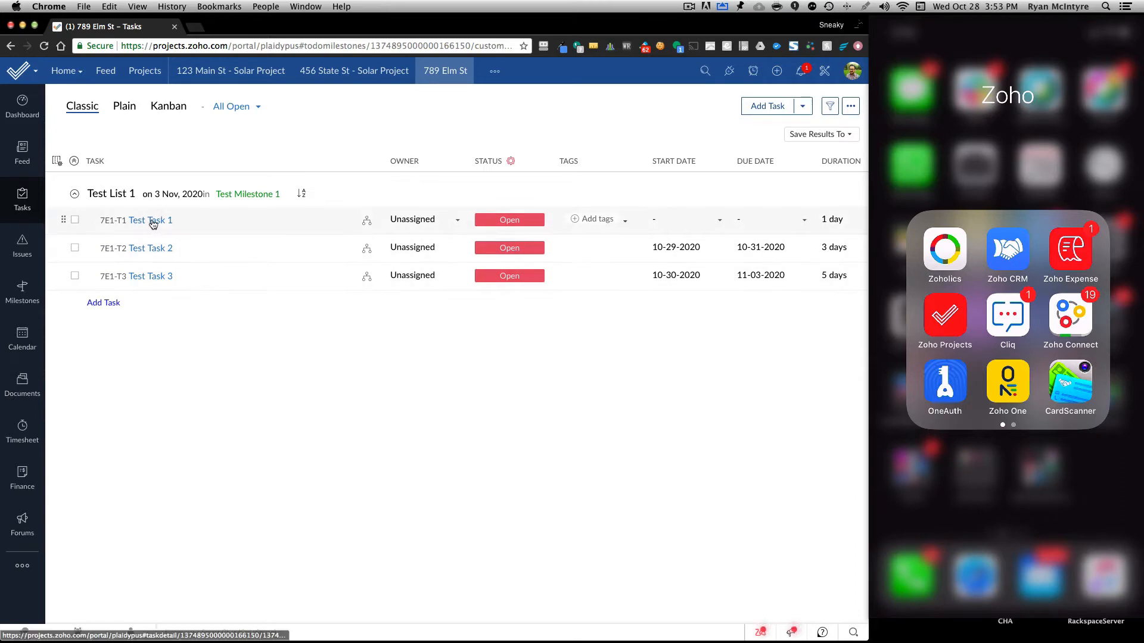
click(414, 223)
click(390, 286)
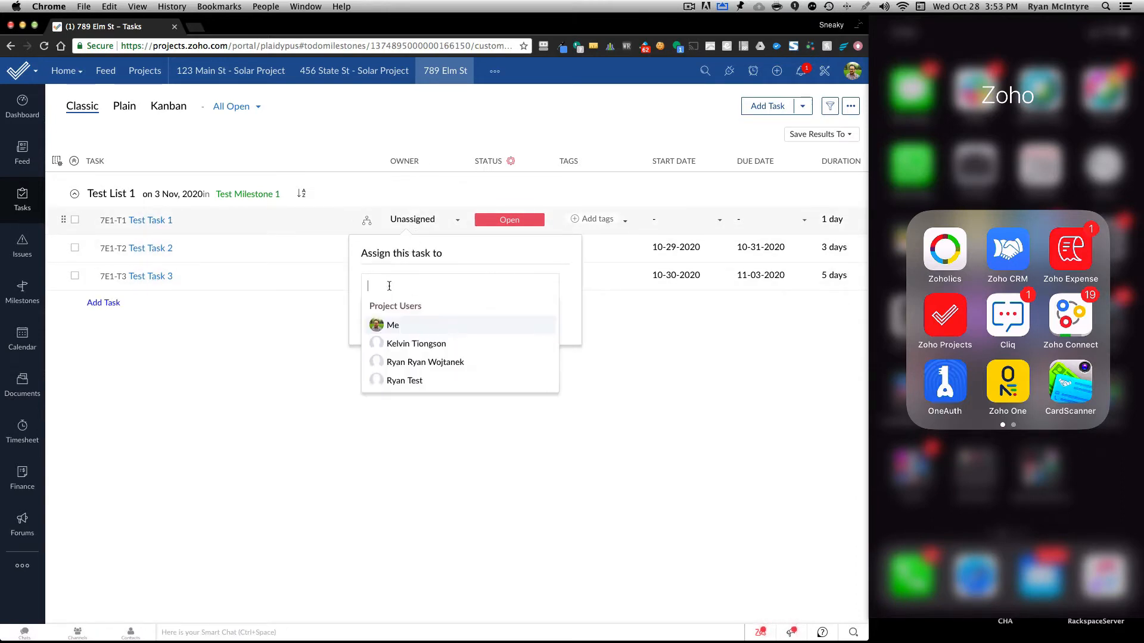
click(401, 383)
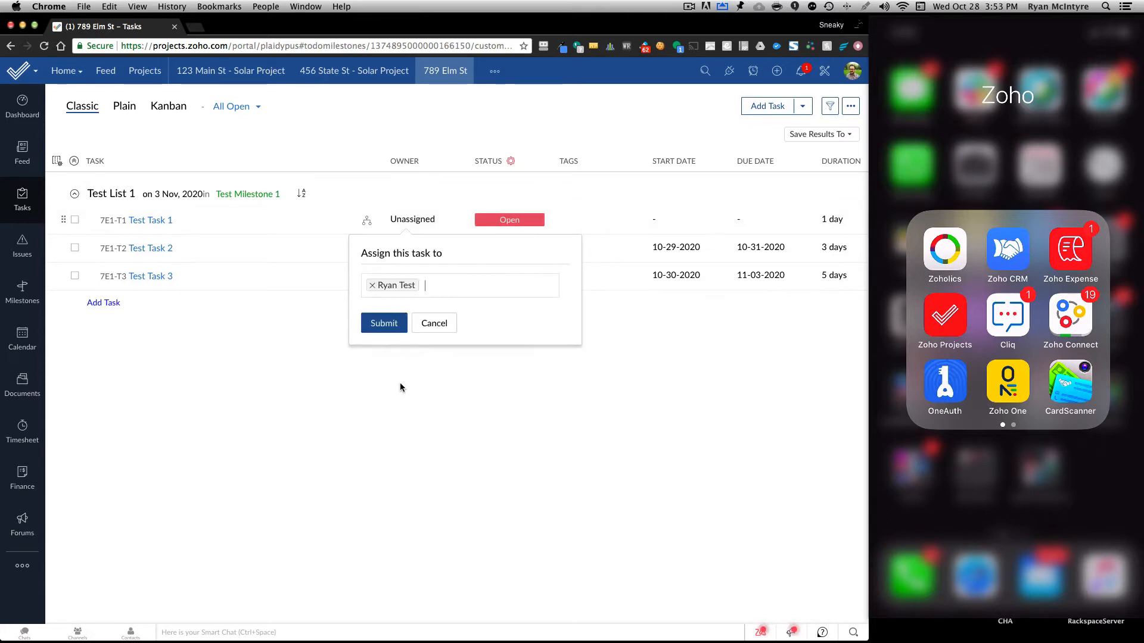
click(381, 324)
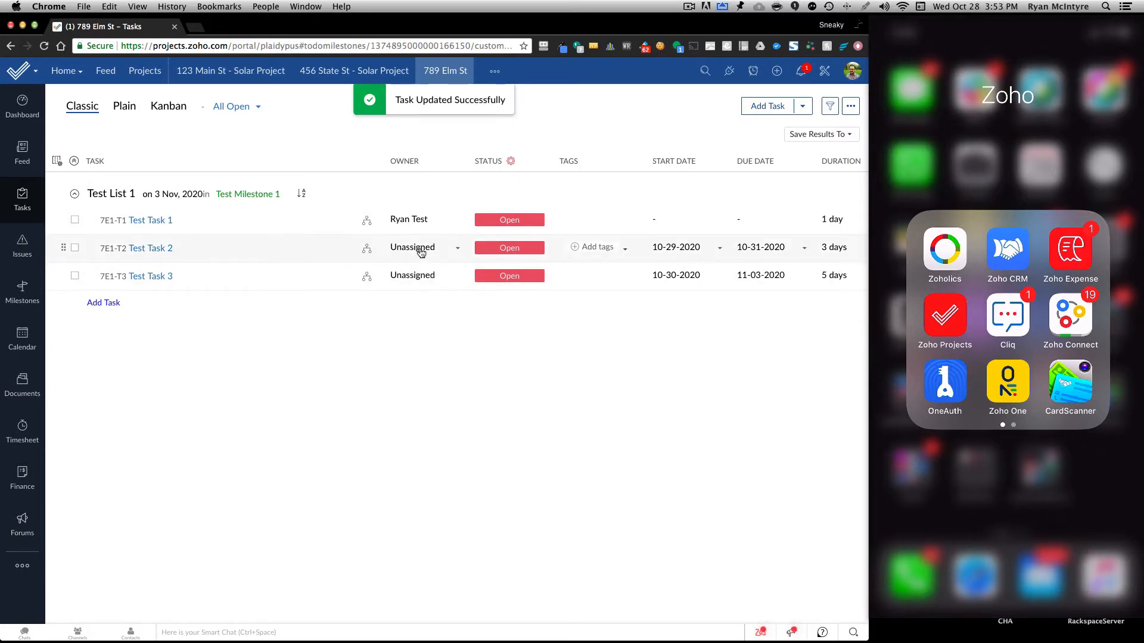
Assign Test Task 2 in the 789 Elm St project to both yourself and the test employee.
click(420, 249)
click(390, 314)
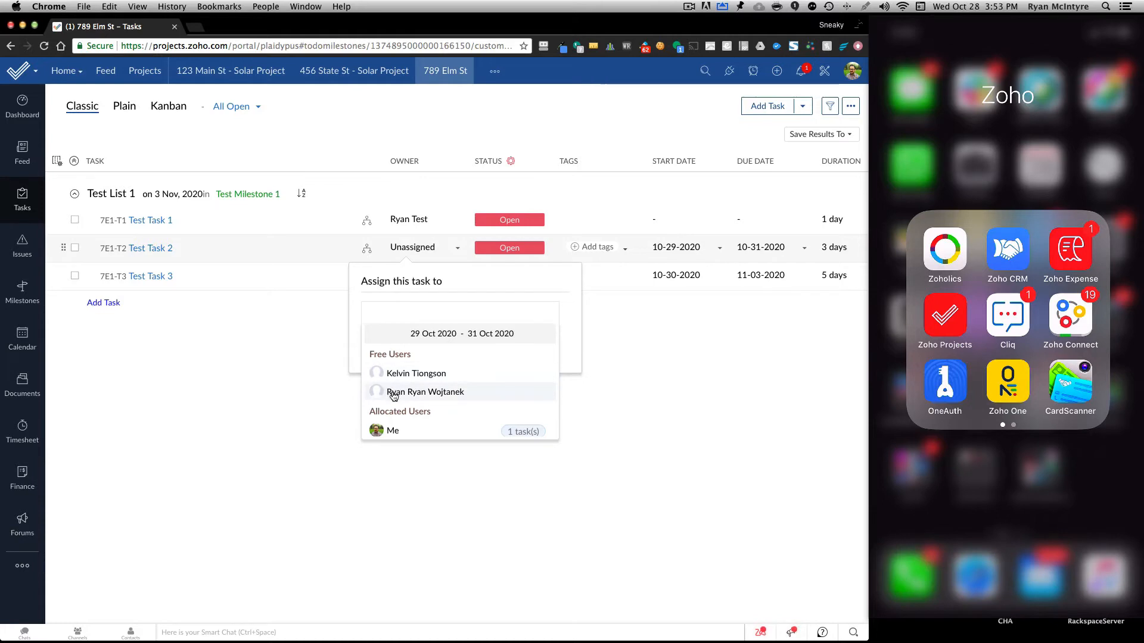
click(393, 431)
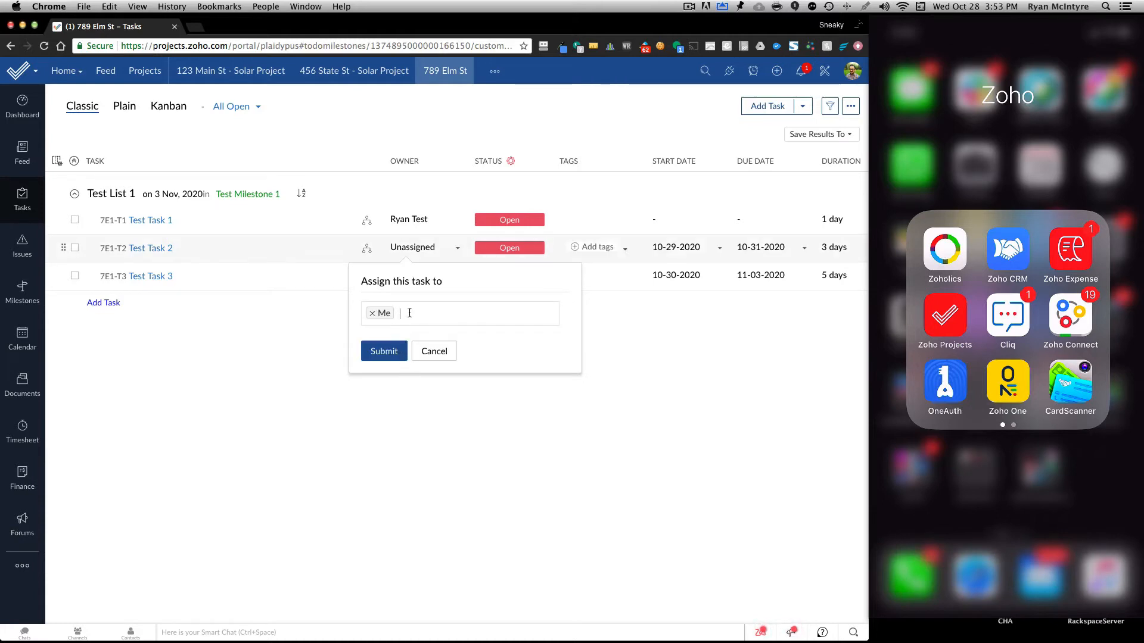
click(409, 313)
click(399, 428)
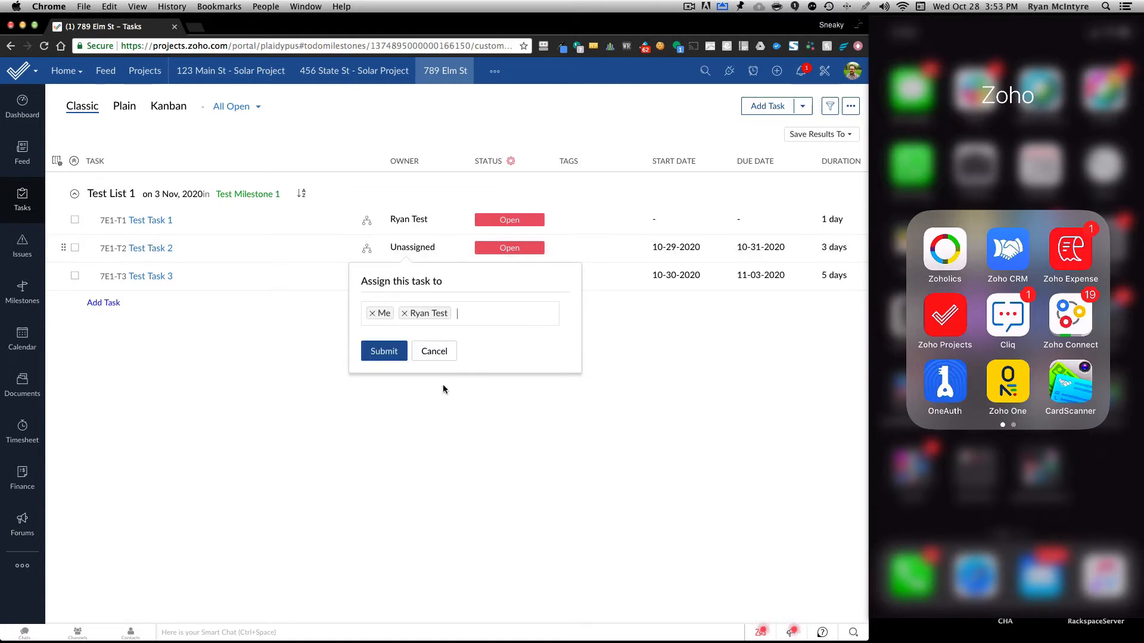
click(384, 350)
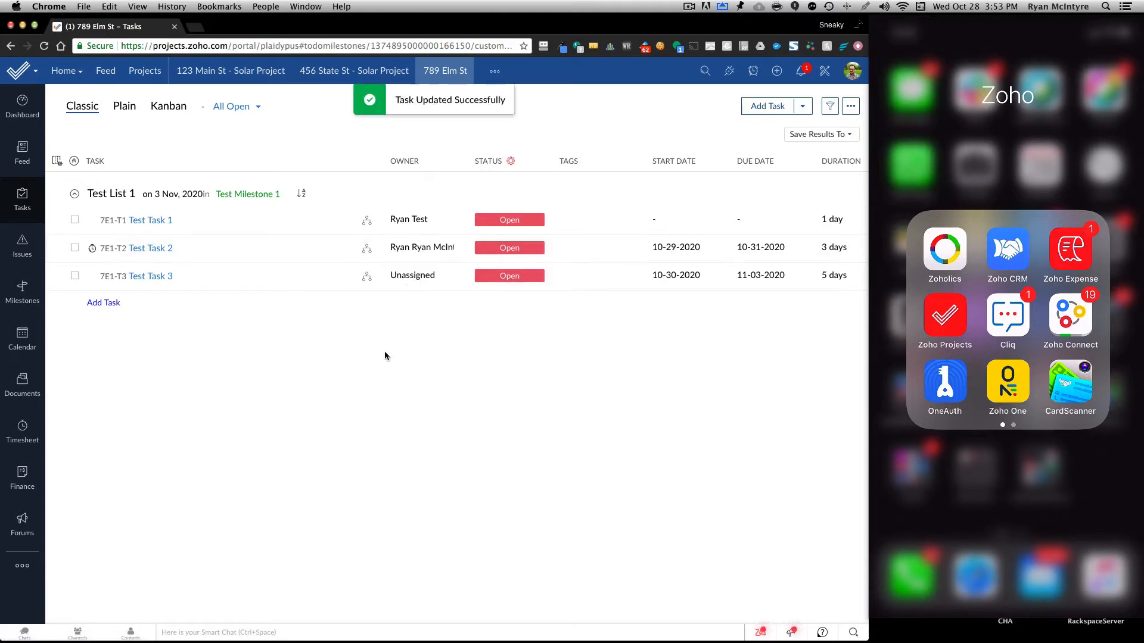
Assign Test Task 3 in the 789 Elm St project to the test employee only.
click(411, 278)
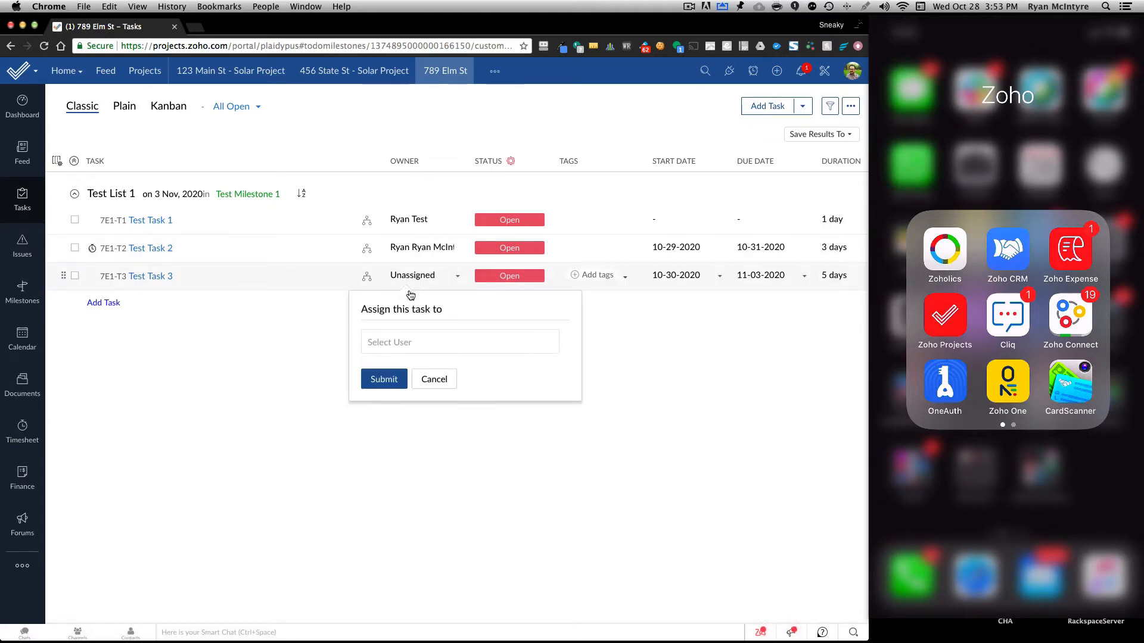
click(393, 343)
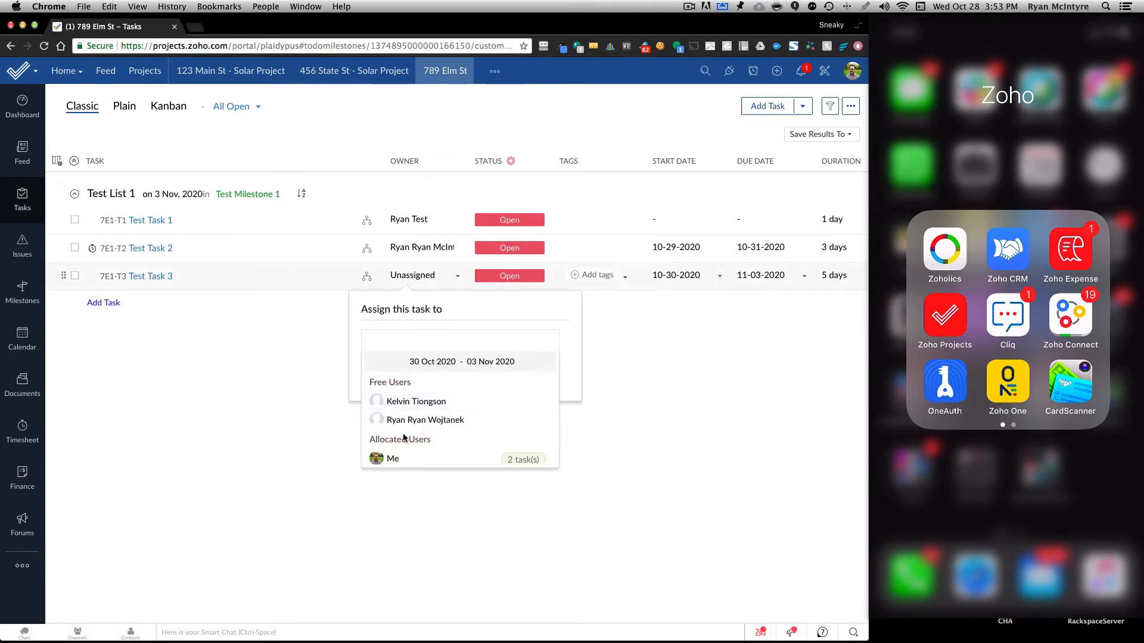
scroll(401, 444, down, 1)
click(402, 457)
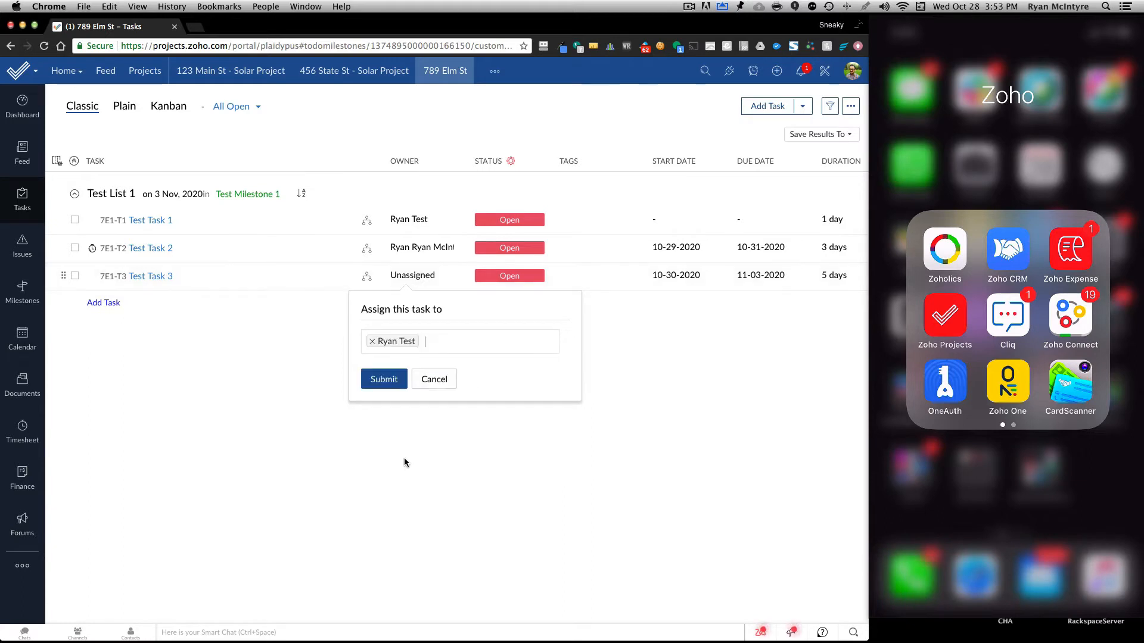
click(379, 378)
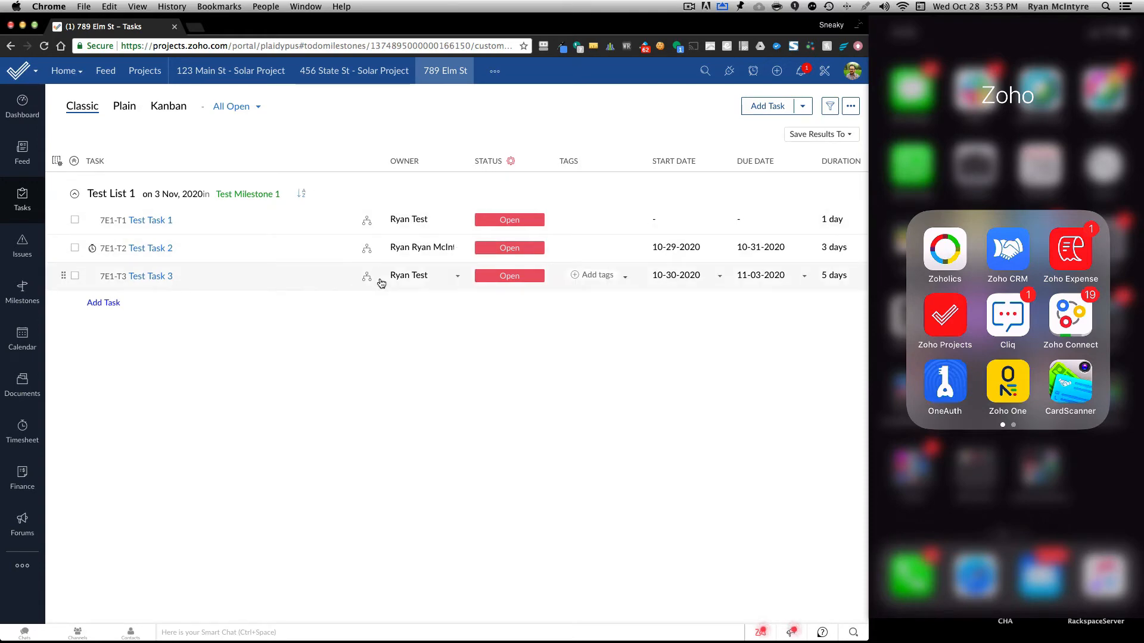
click(22, 247)
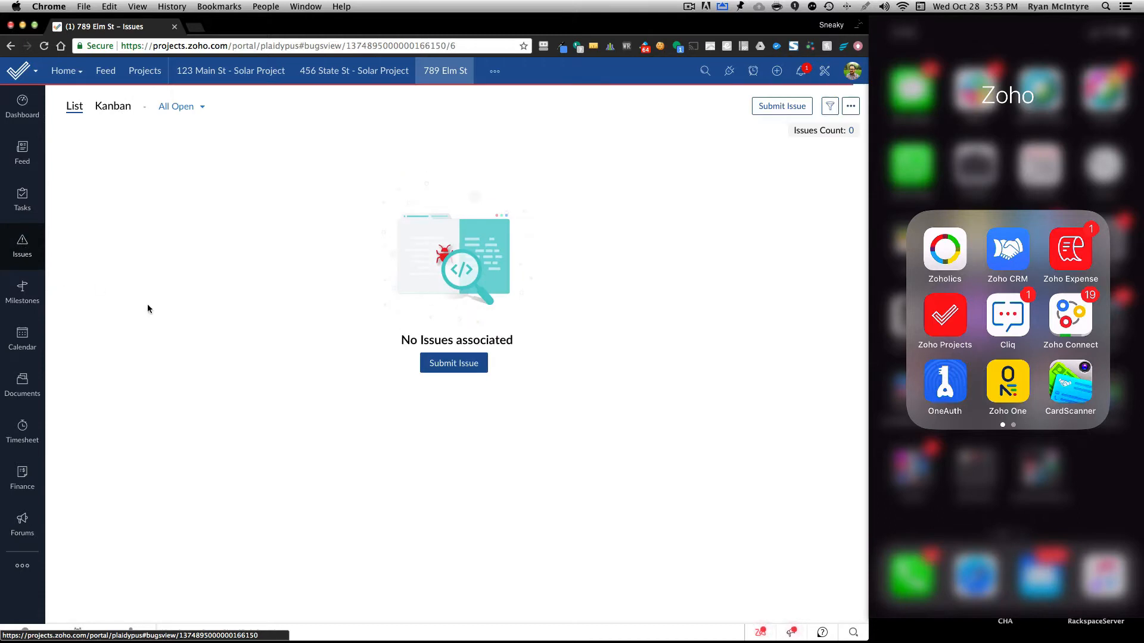
click(445, 365)
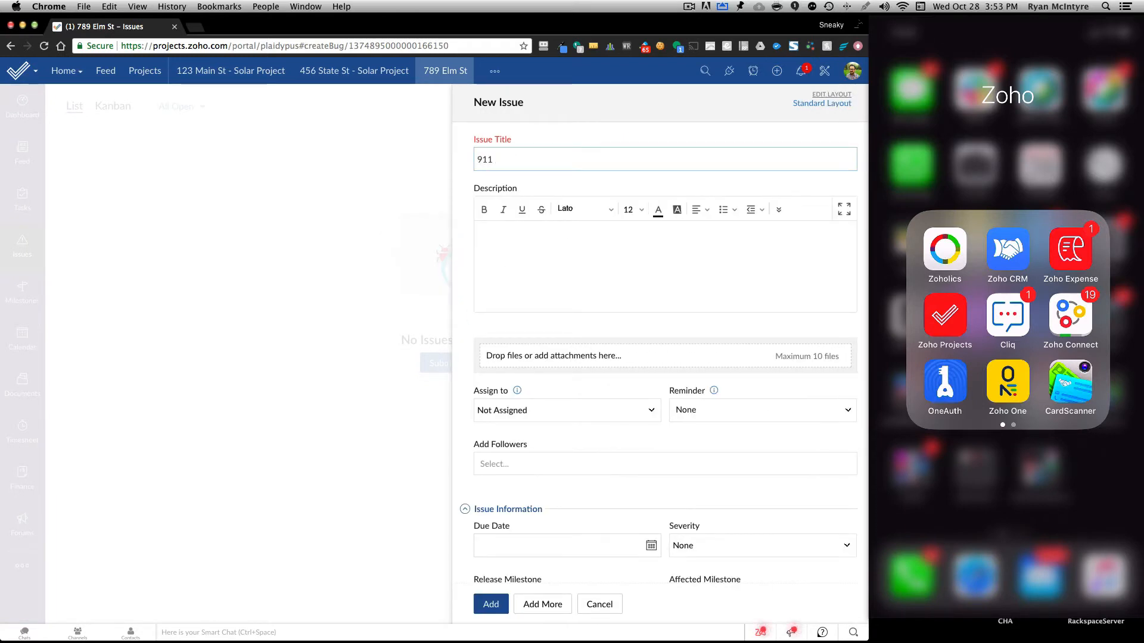
text(911 - 123 Main St)
key(Tab)
text(Need you )
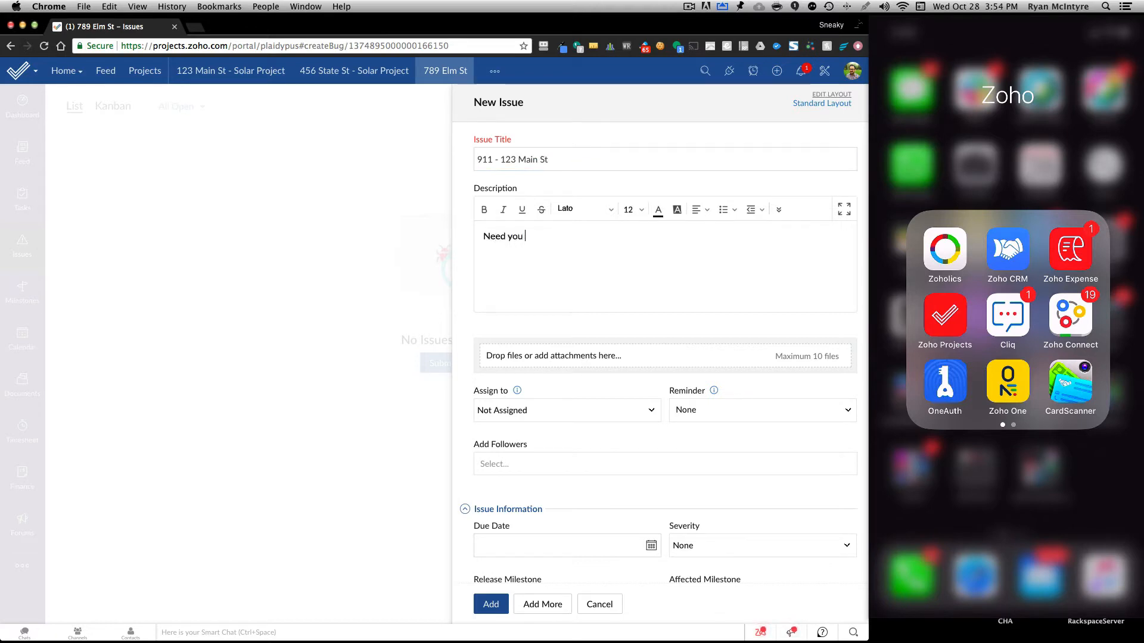
text(to stop here beforeyou)
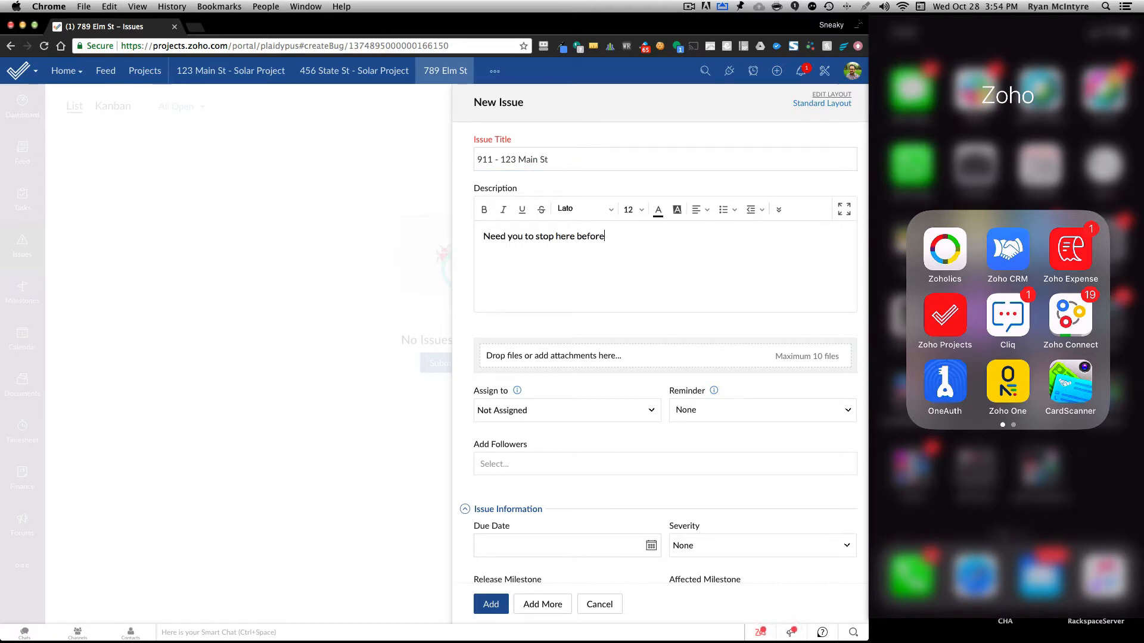
key(BackSpace)
key(BackSpace)
key(BackSpace)
text(you start tomorr)
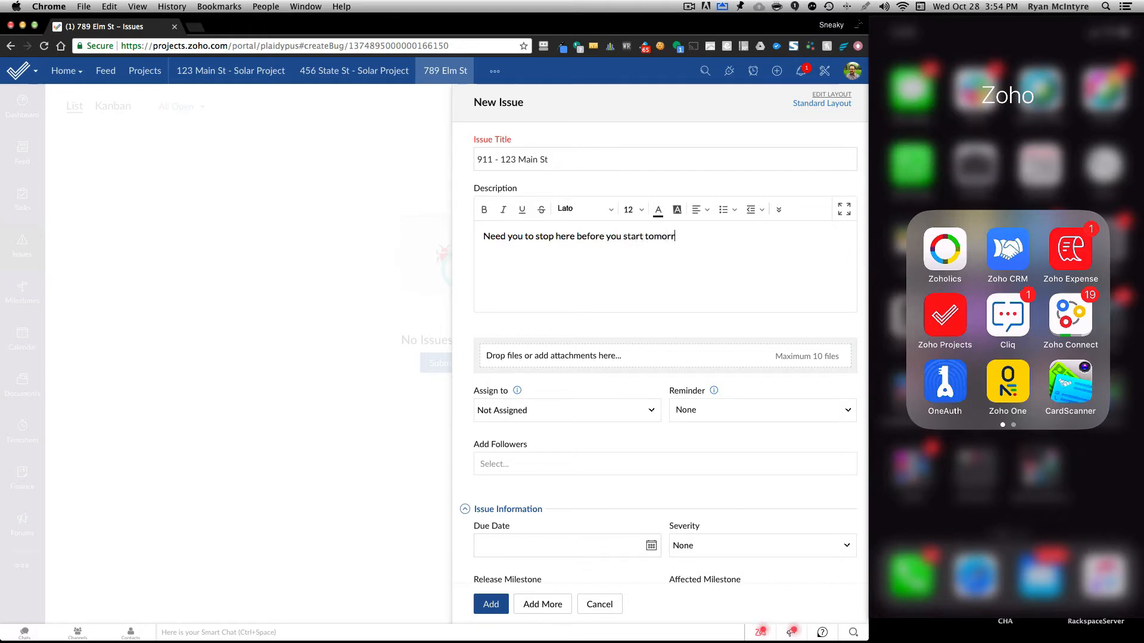
text(ow)
scroll(463, 239, down, 1)
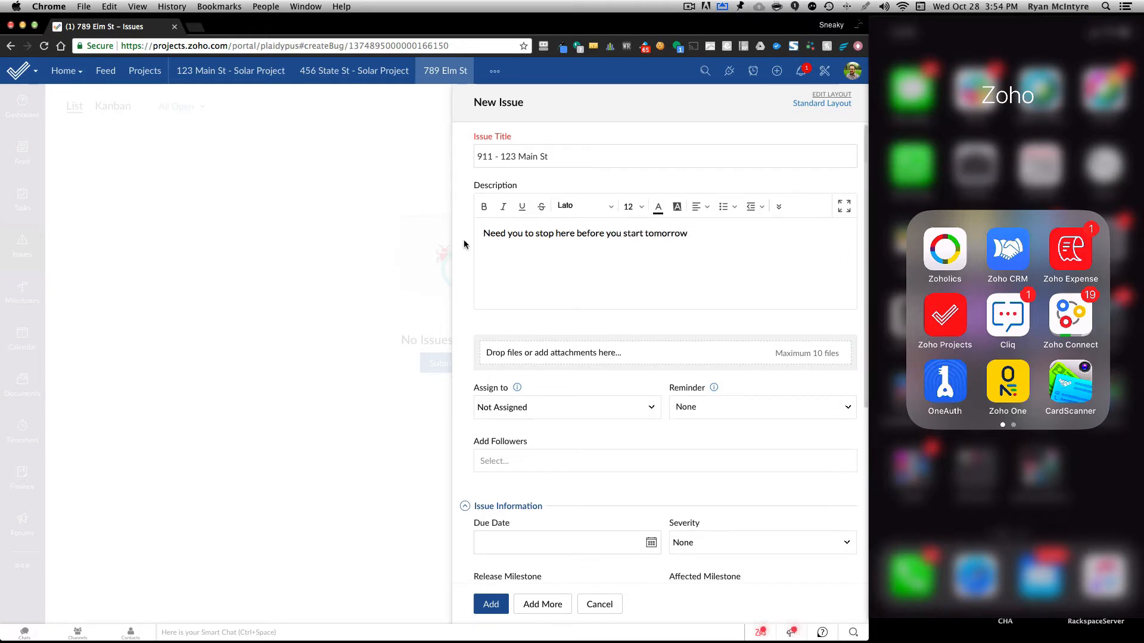
click(551, 409)
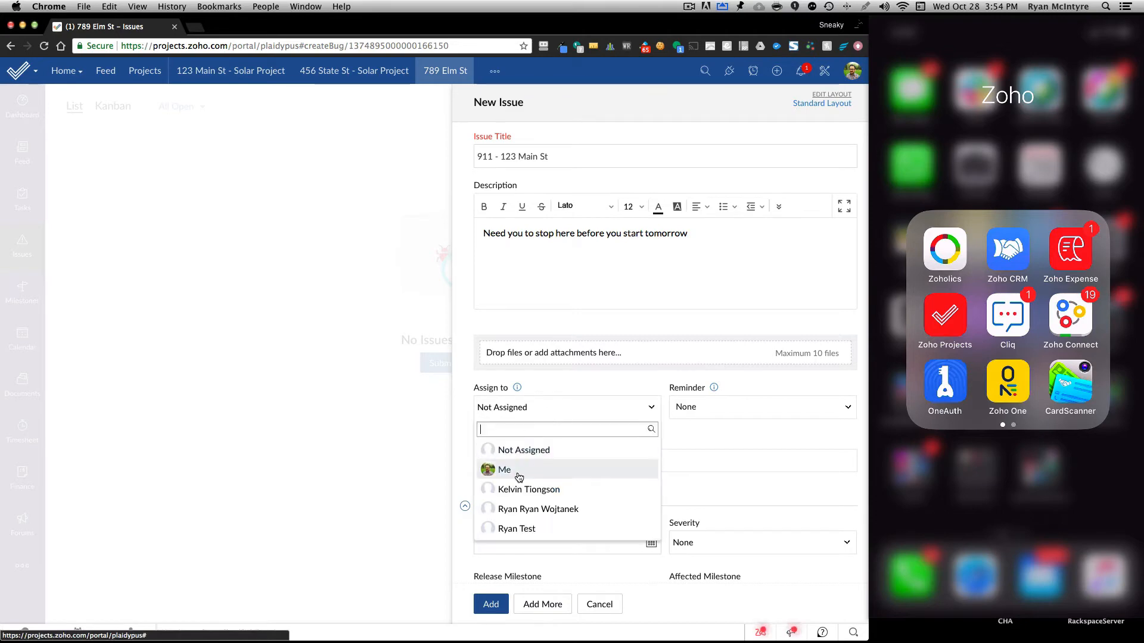
click(515, 529)
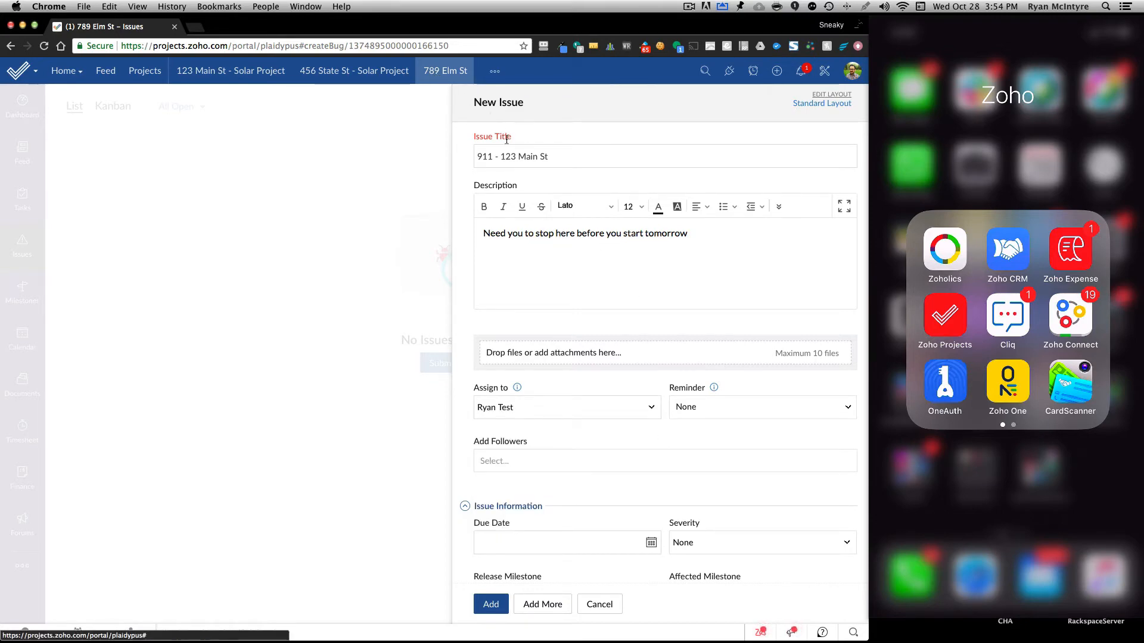
click(598, 605)
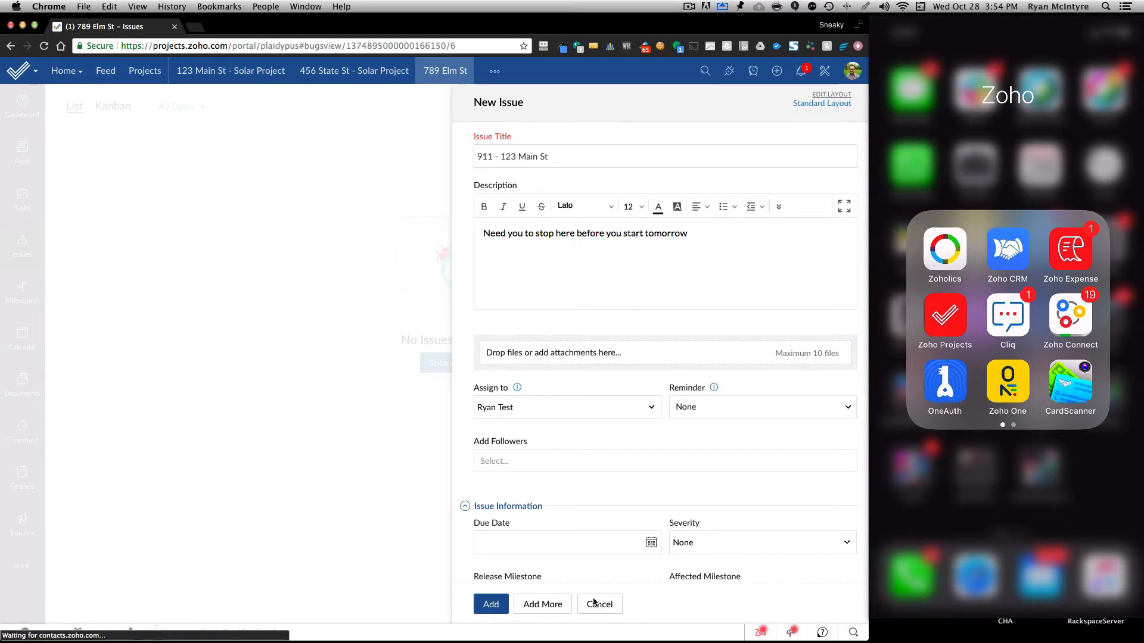
Start a new issue in the 123 Main St - Solar Project and title it "911 - 123 Main St".
click(208, 74)
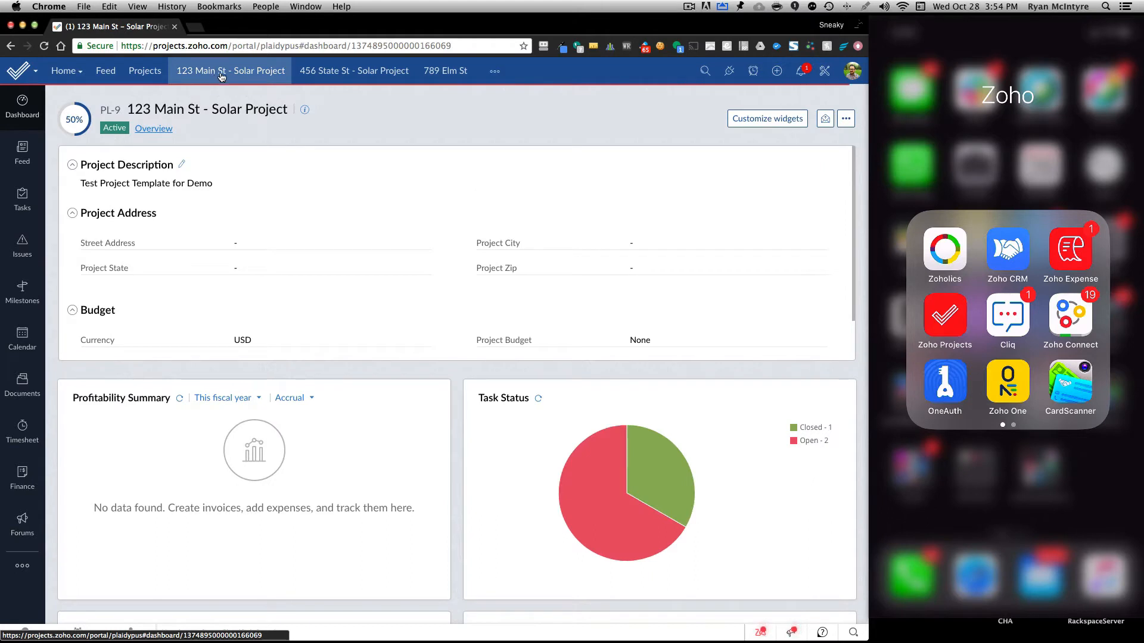
click(22, 246)
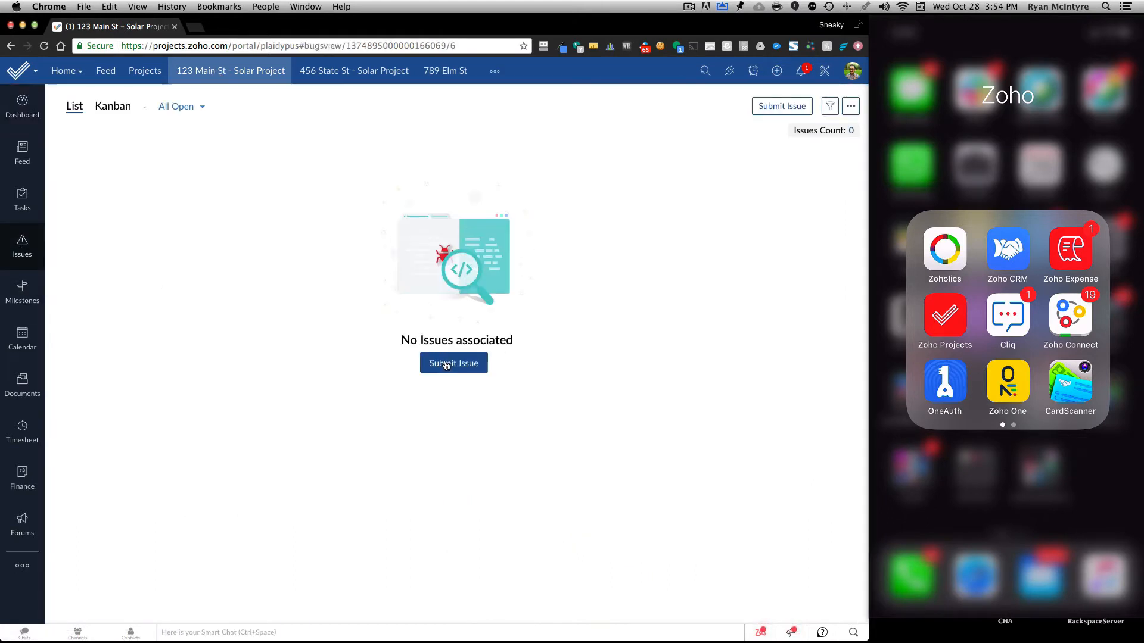
click(451, 366)
click(513, 160)
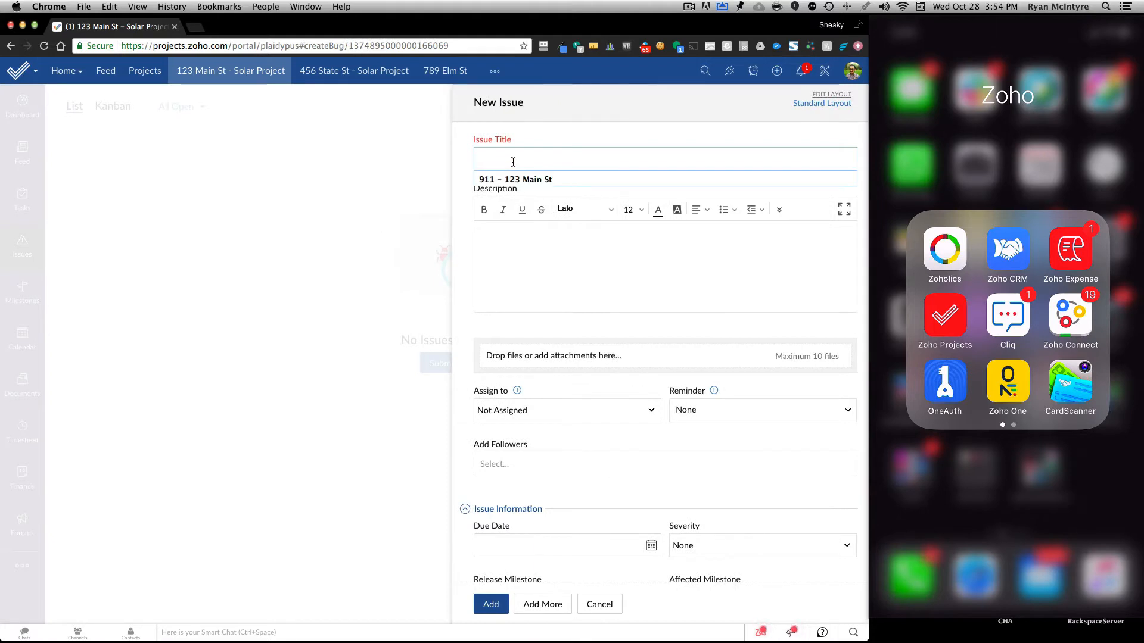
text(911)
click(515, 179)
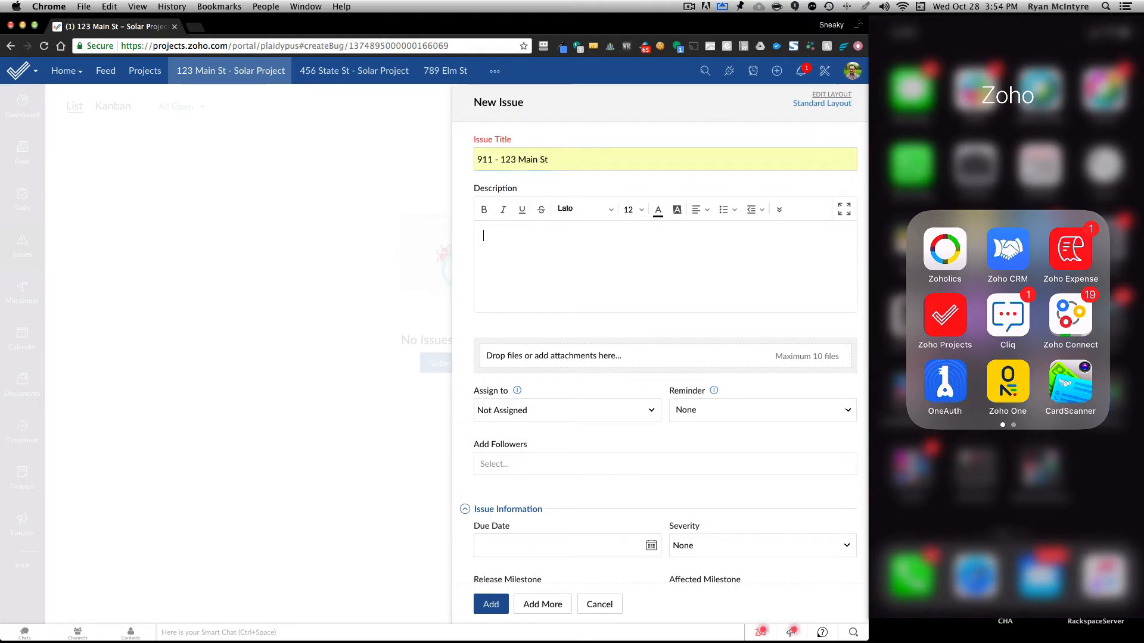
Enter the issue description "Need you to stop here in morning - please report to 123 Main before 789 Elm".
click(547, 234)
text(Need yo)
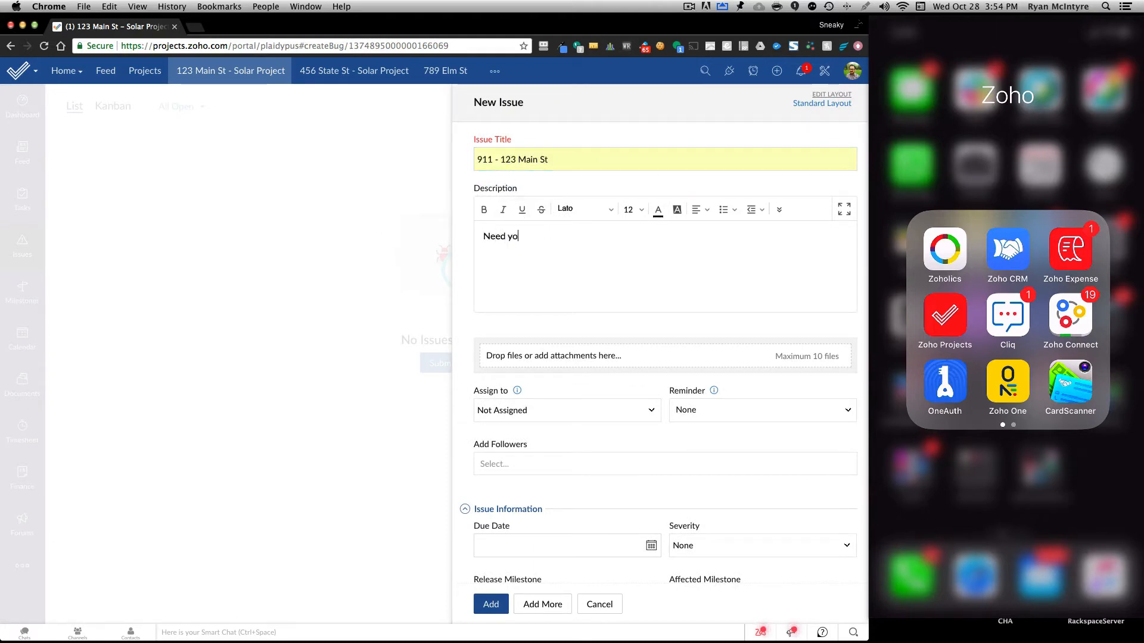
text(u to stop here in )
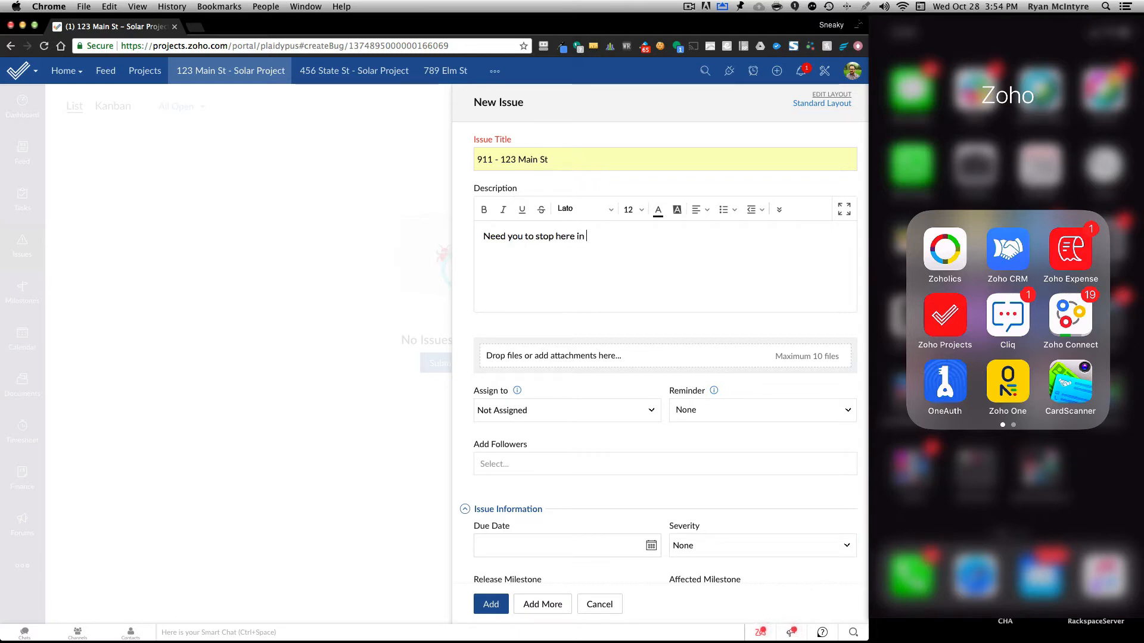
text(morning - please report to )
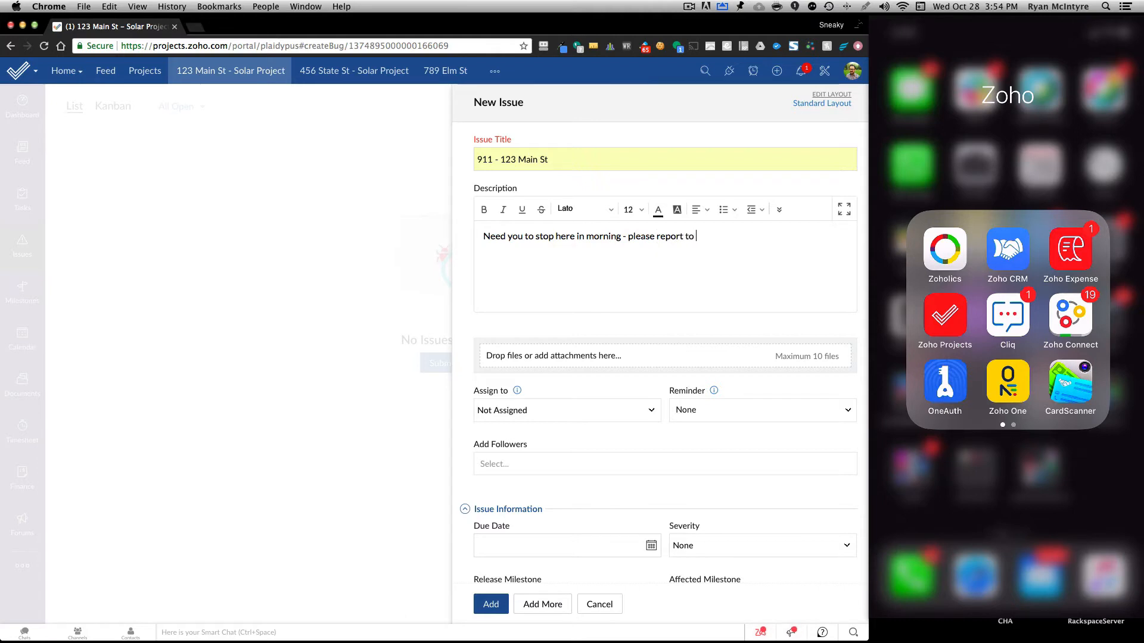
text(123 Main before 789 E)
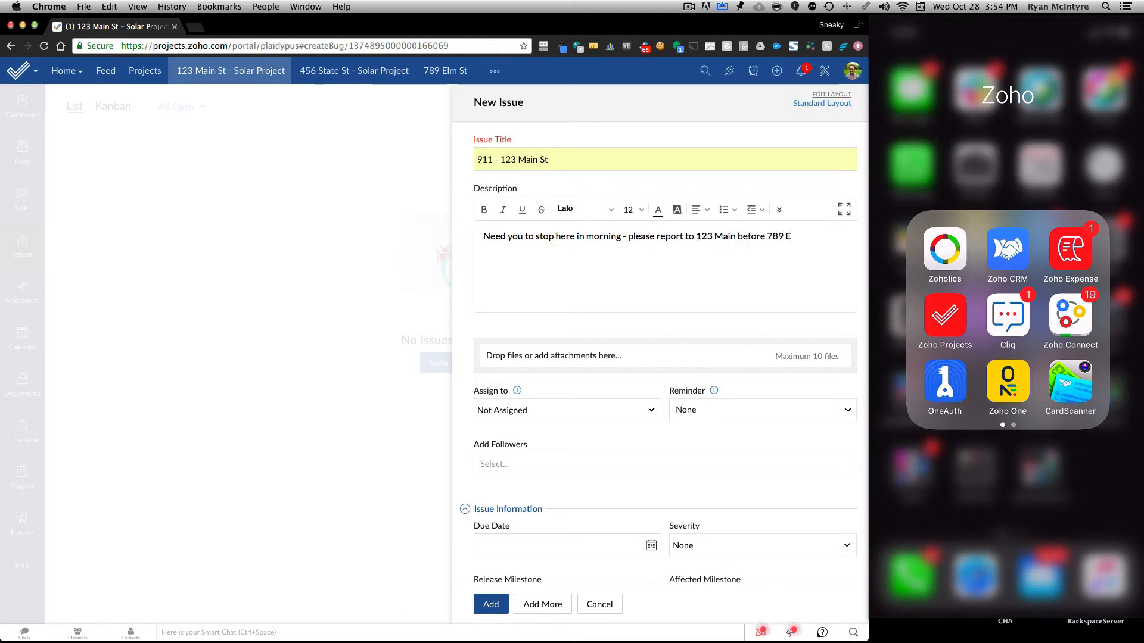
text(lm)
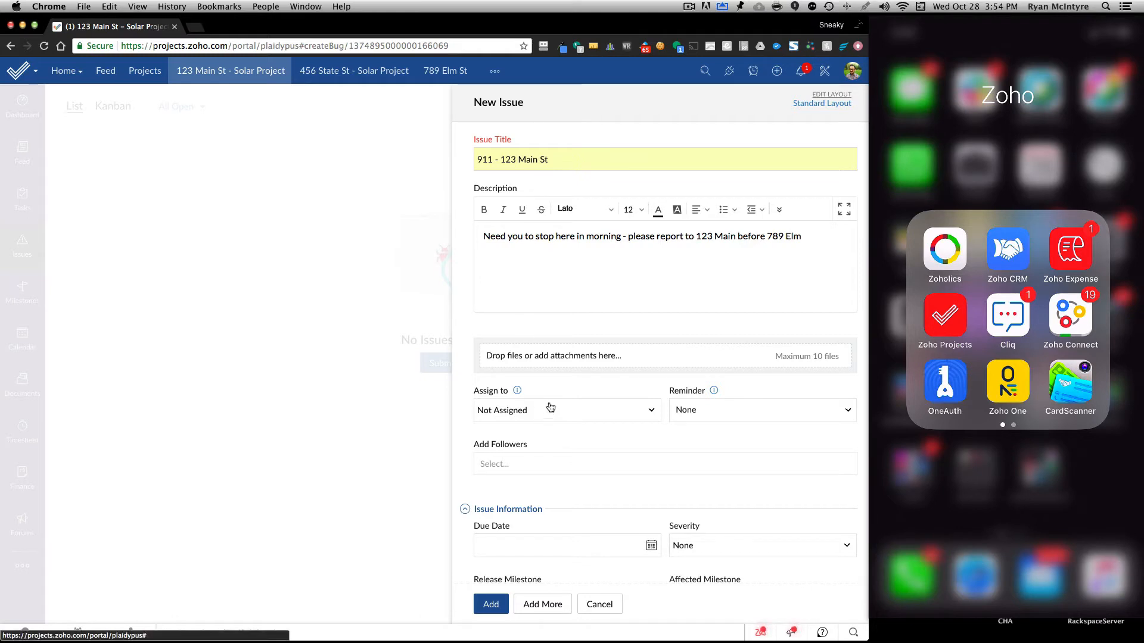
scroll(542, 447, down, 5)
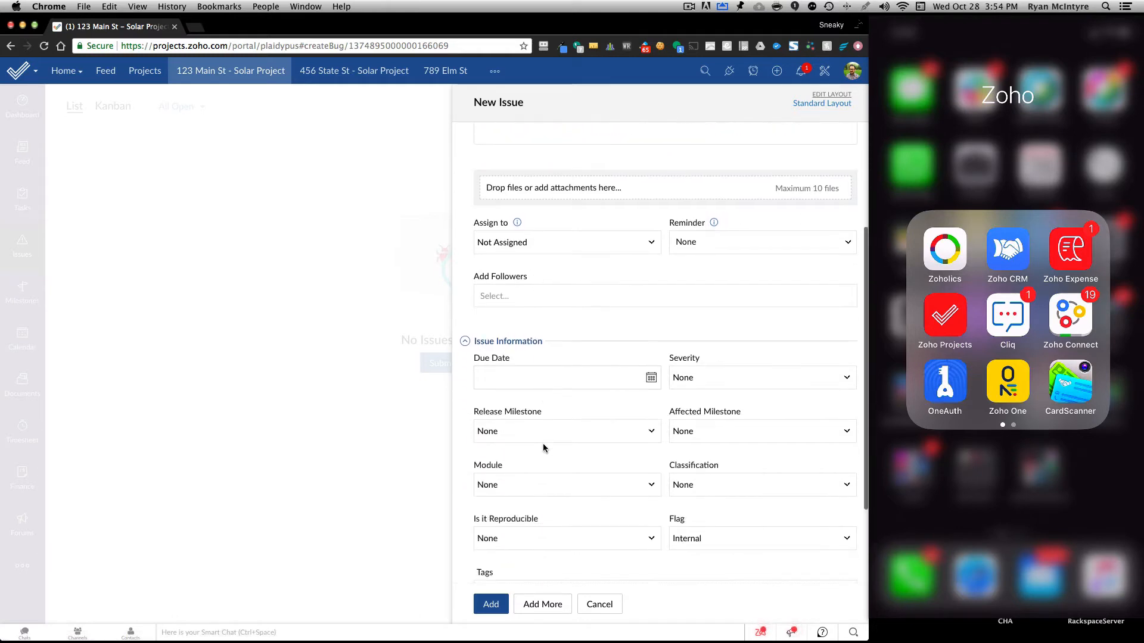
scroll(542, 445, down, 1)
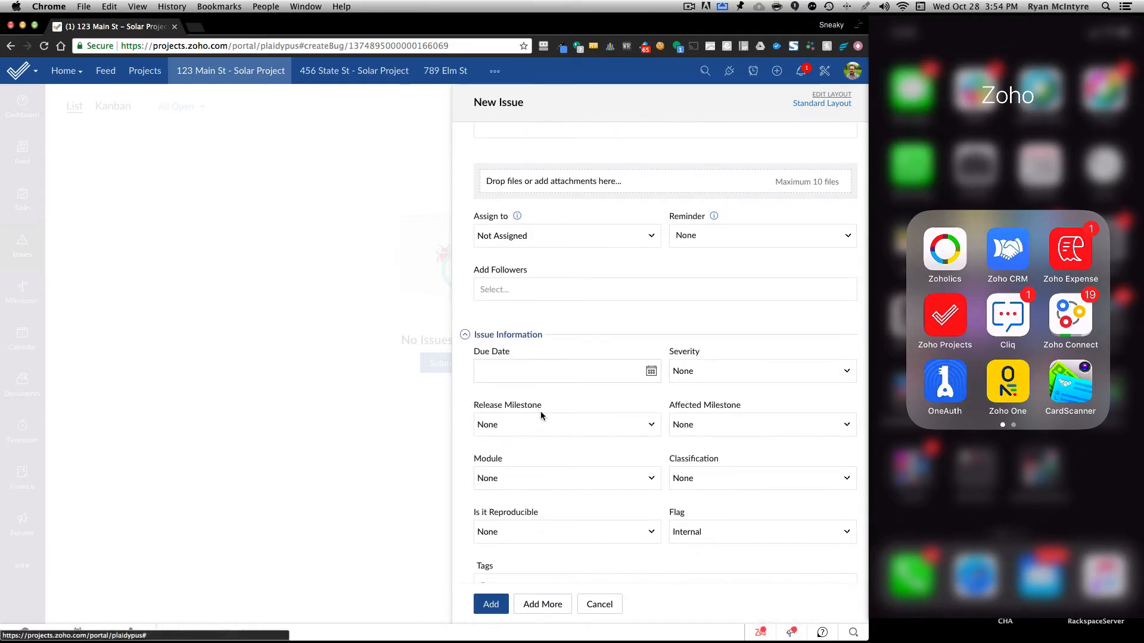
click(524, 370)
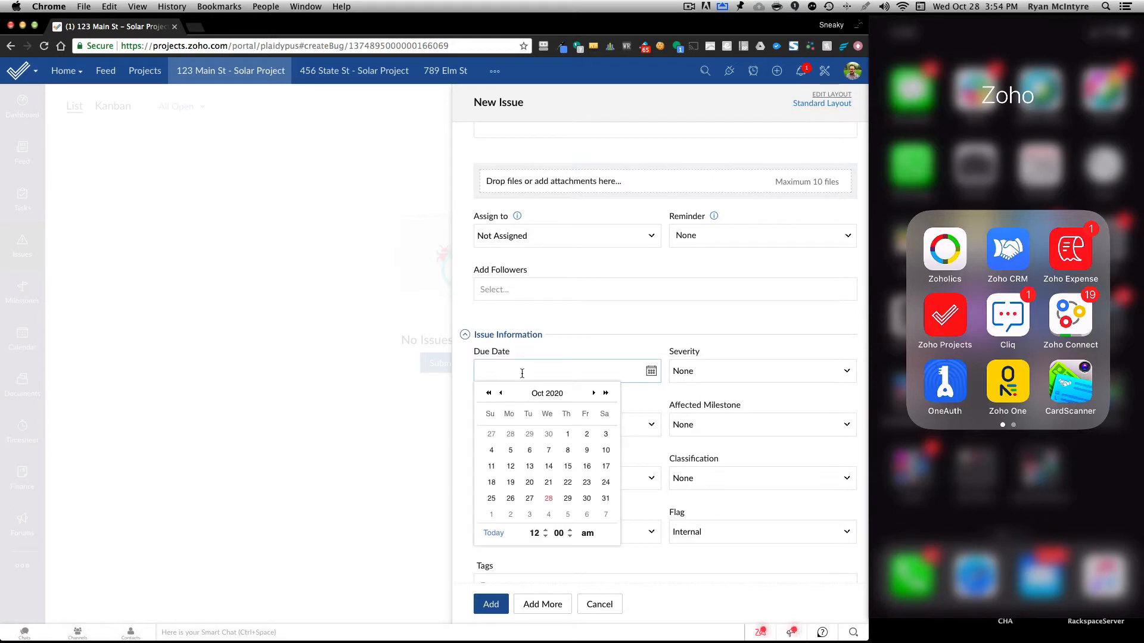
click(566, 501)
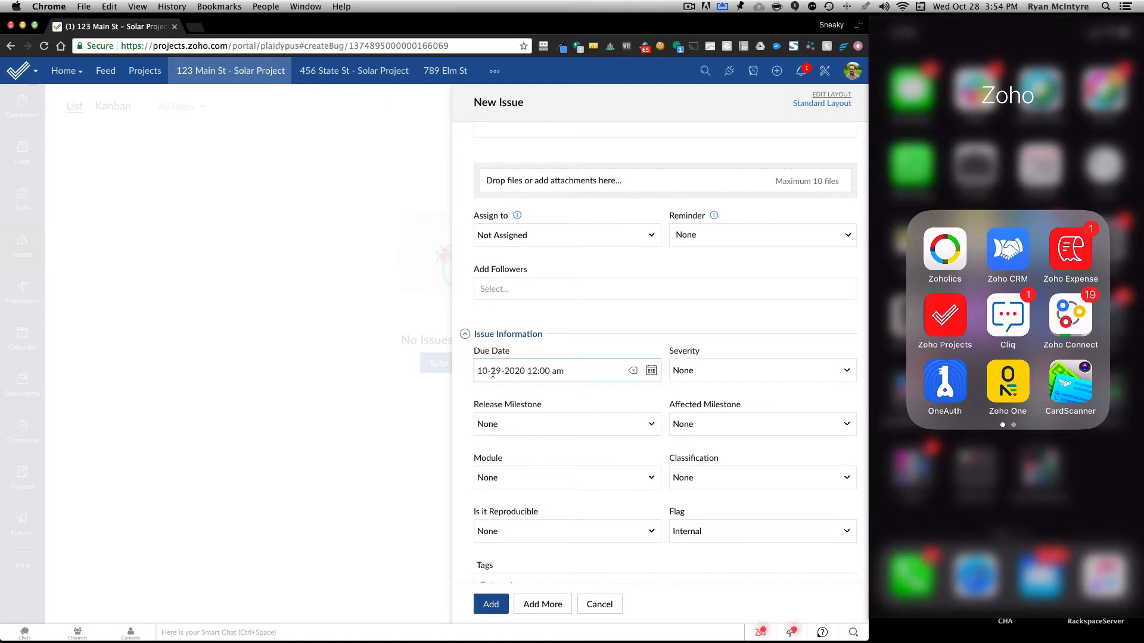
click(691, 372)
click(693, 429)
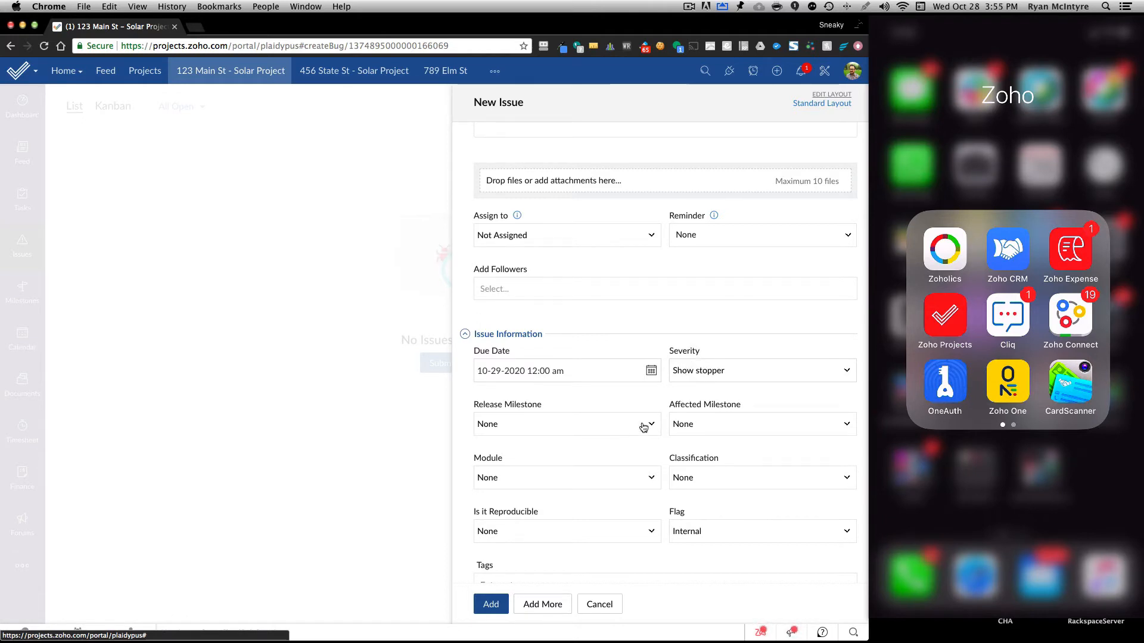
Add the issue to the 123 Main St - Solar Project and close its details.
scroll(565, 485, down, 3)
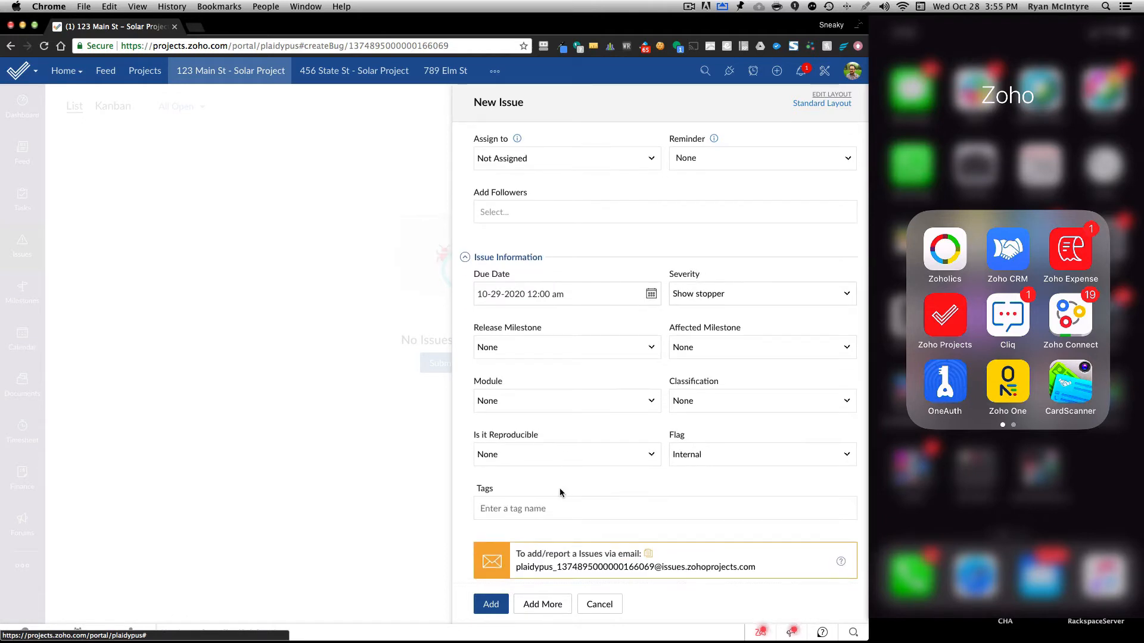
click(490, 605)
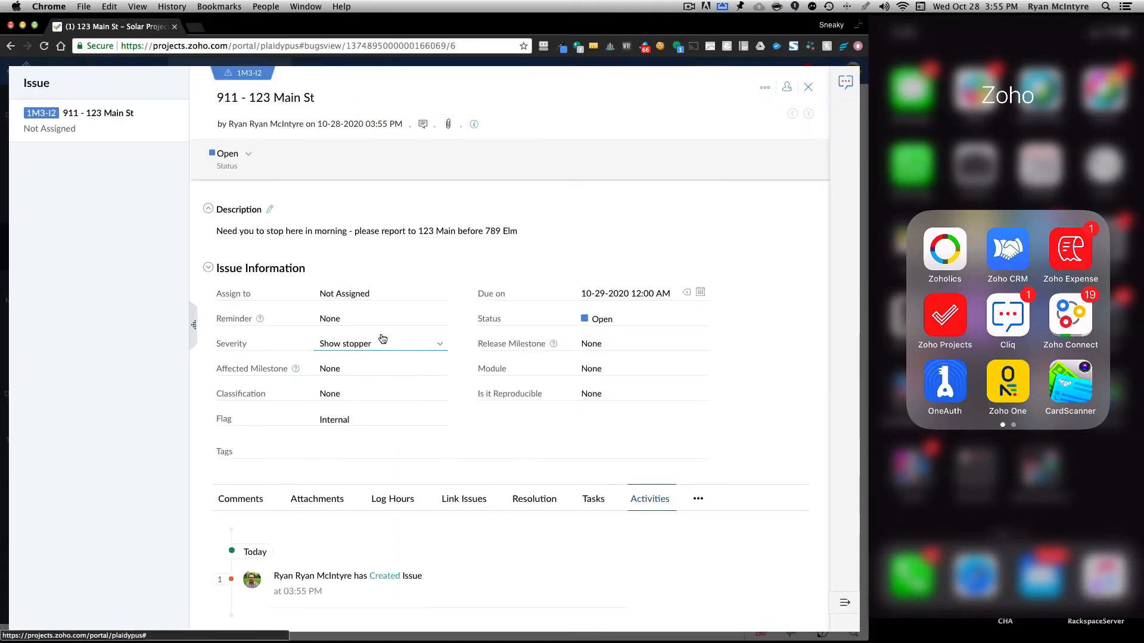
click(808, 90)
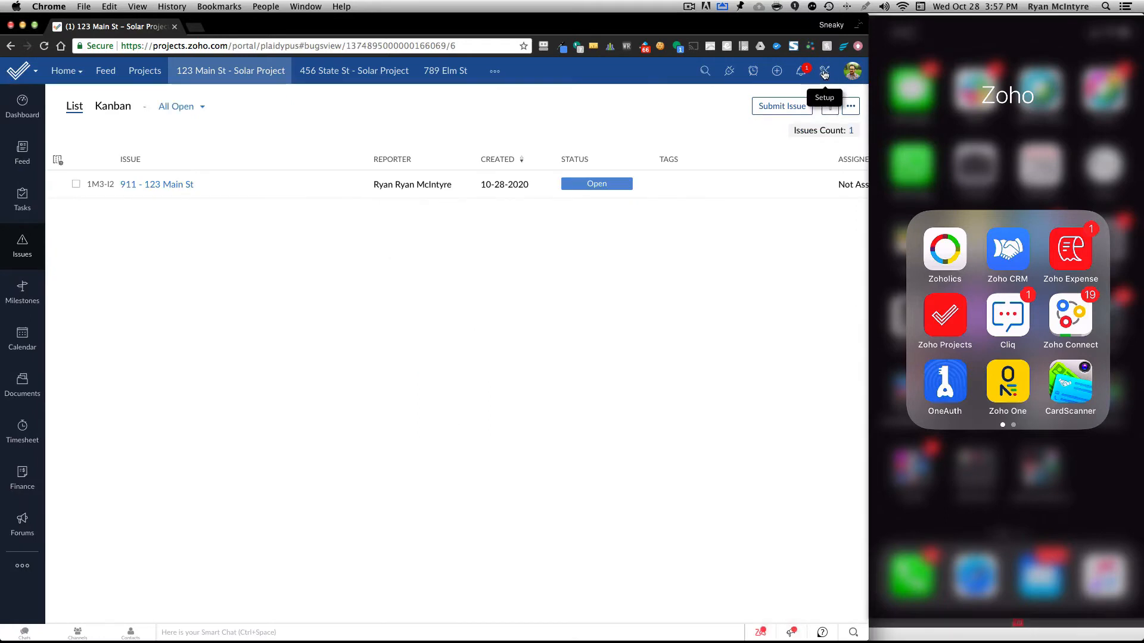
Start a new issue-tracker business rule for the 123 Main St - Solar Project.
click(824, 72)
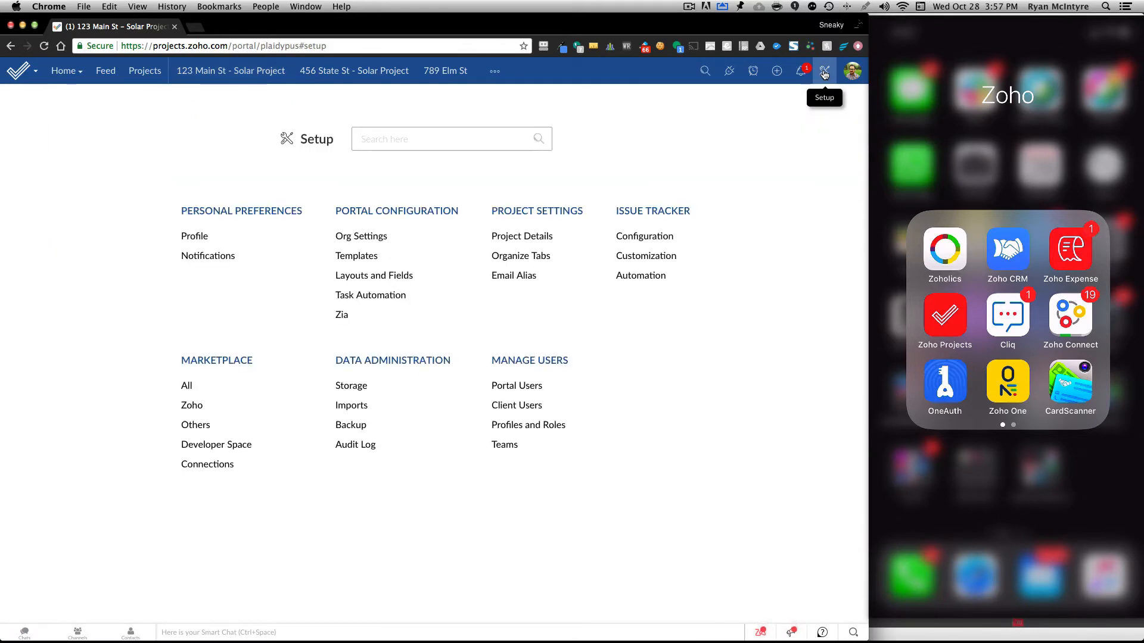
click(627, 276)
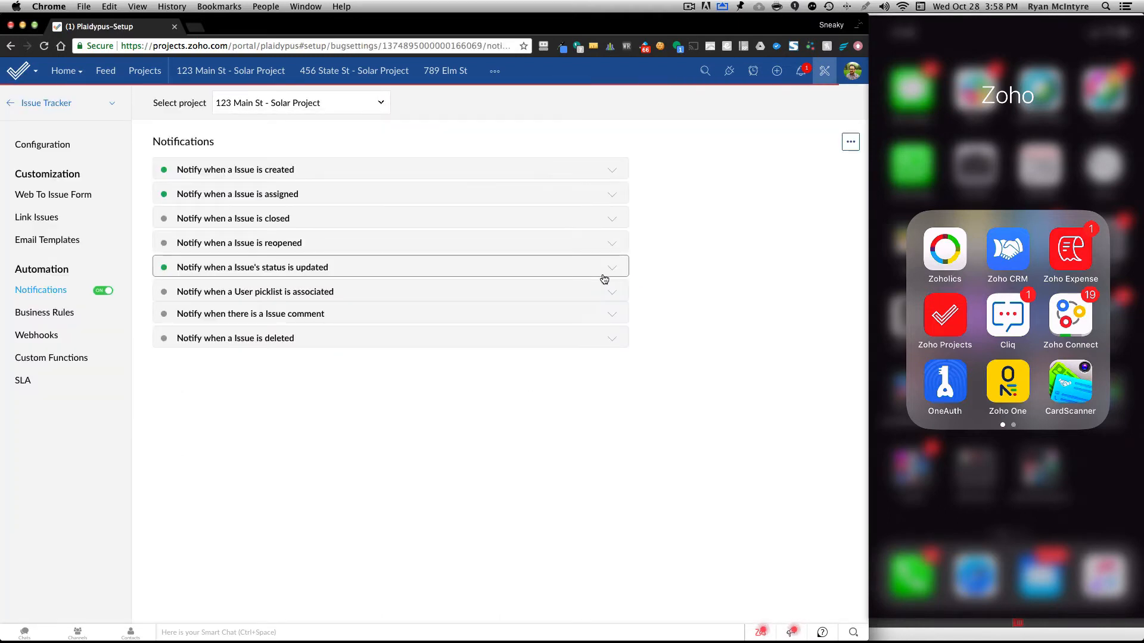
click(42, 315)
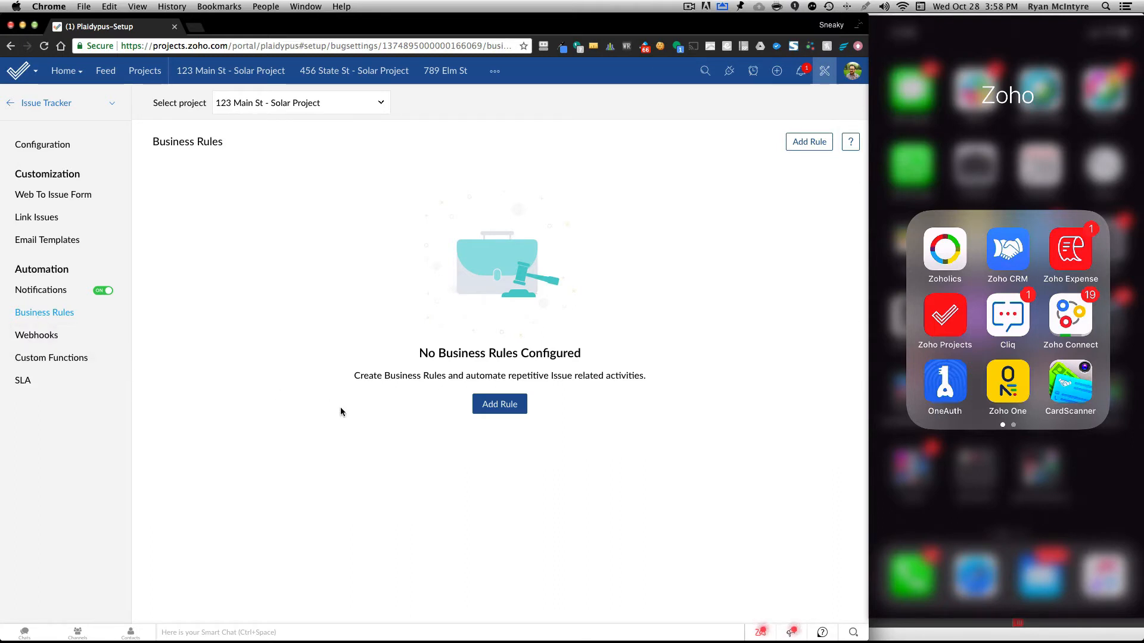
click(494, 406)
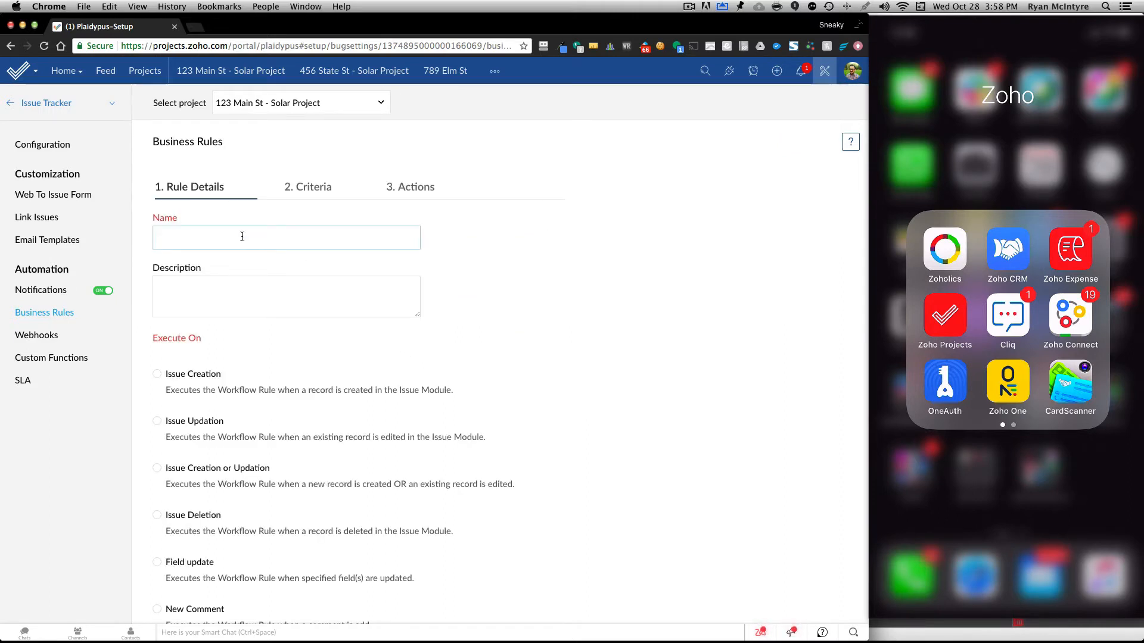
Name the rule "Show Stopper Rule", describe it as "This for Show Stopper Issues", and execute it on Issue Creation.
text(Show Stopper Rule)
key(Tab)
text(This for Show )
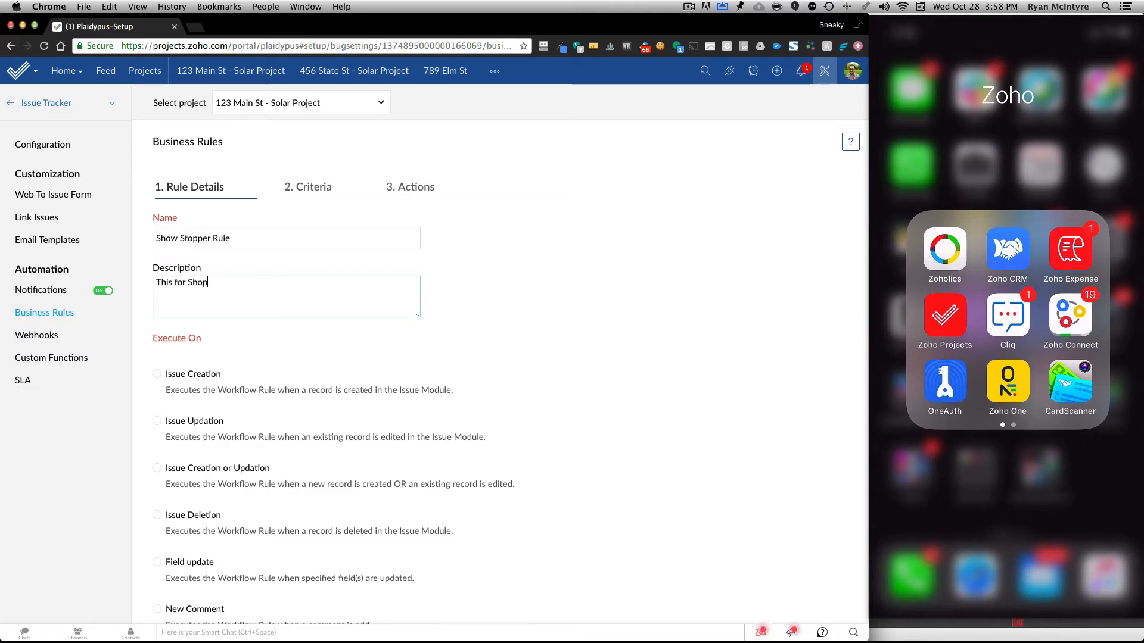
text(Stopper Issues)
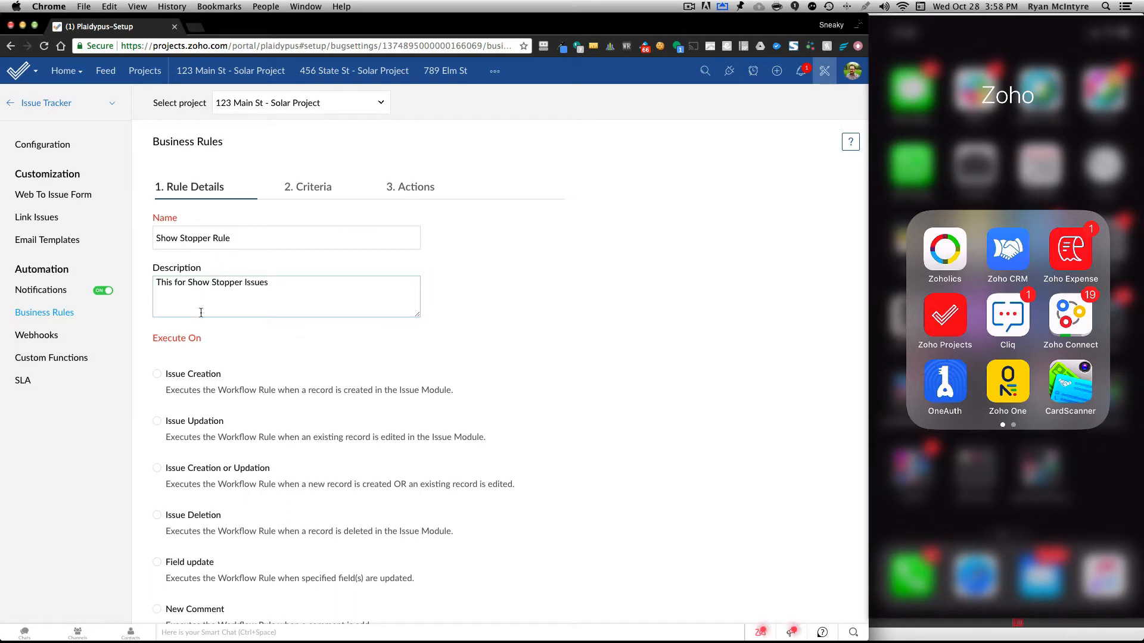
click(157, 374)
scroll(274, 384, down, 1)
scroll(273, 383, down, 1)
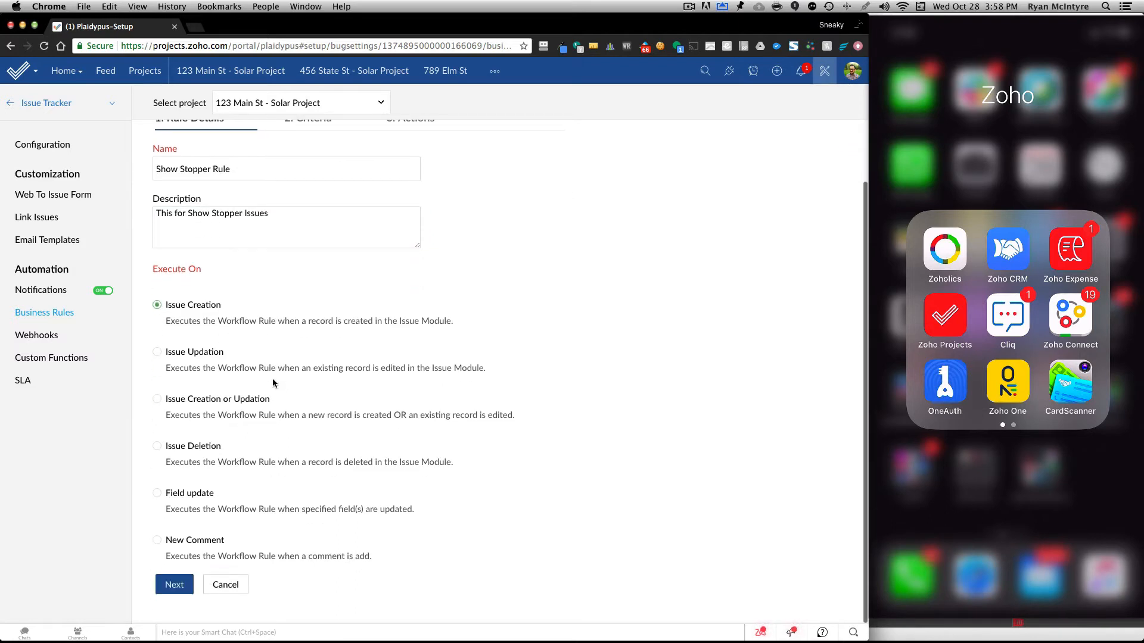
click(174, 585)
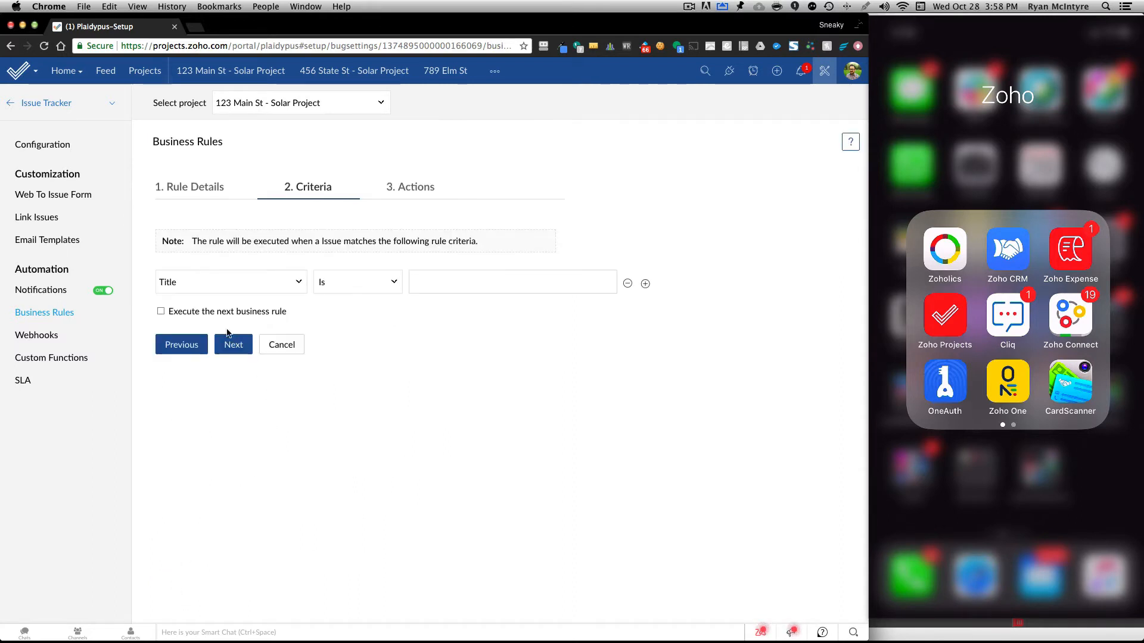
Set the rule's criteria to Severity Is Show stopper, continue to its actions, and discard the rule.
click(230, 283)
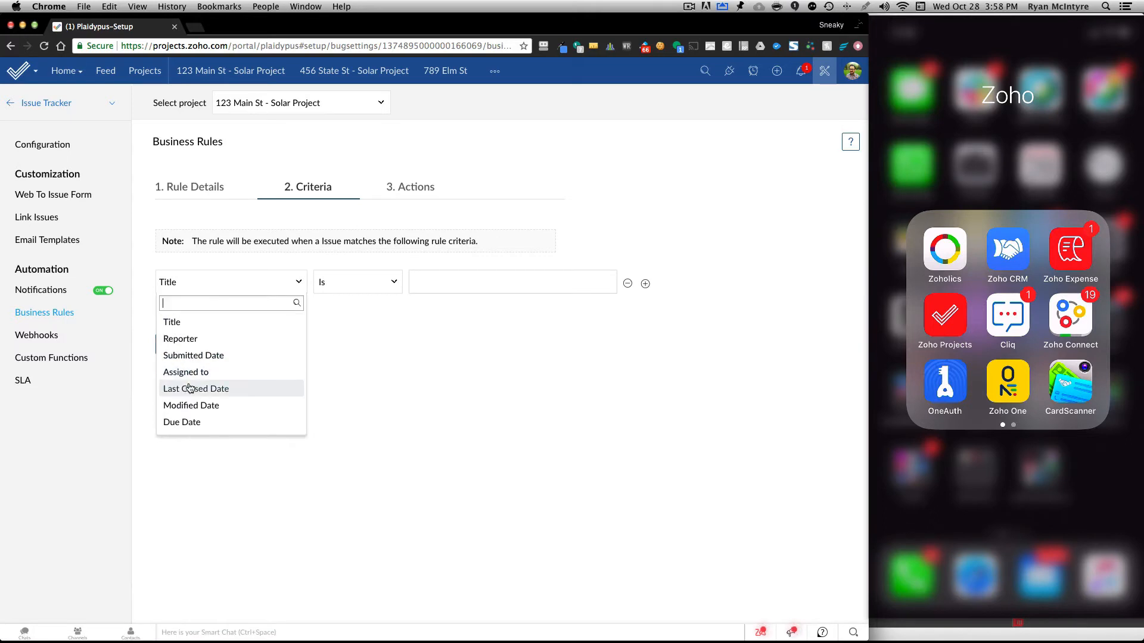
scroll(186, 388, down, 3)
click(189, 405)
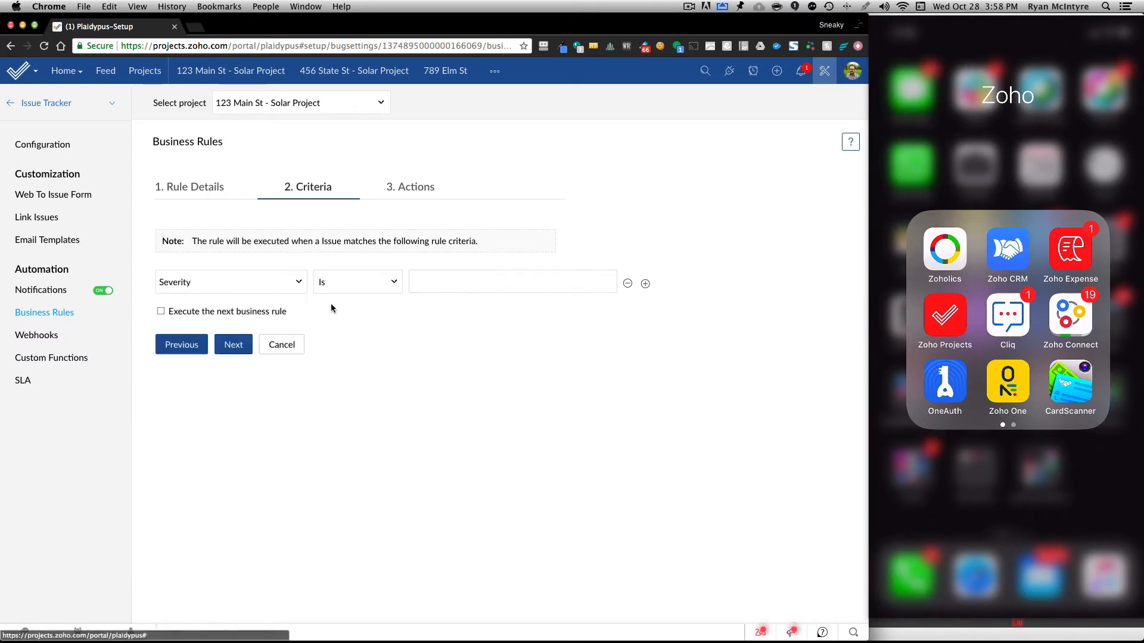
click(482, 289)
click(456, 330)
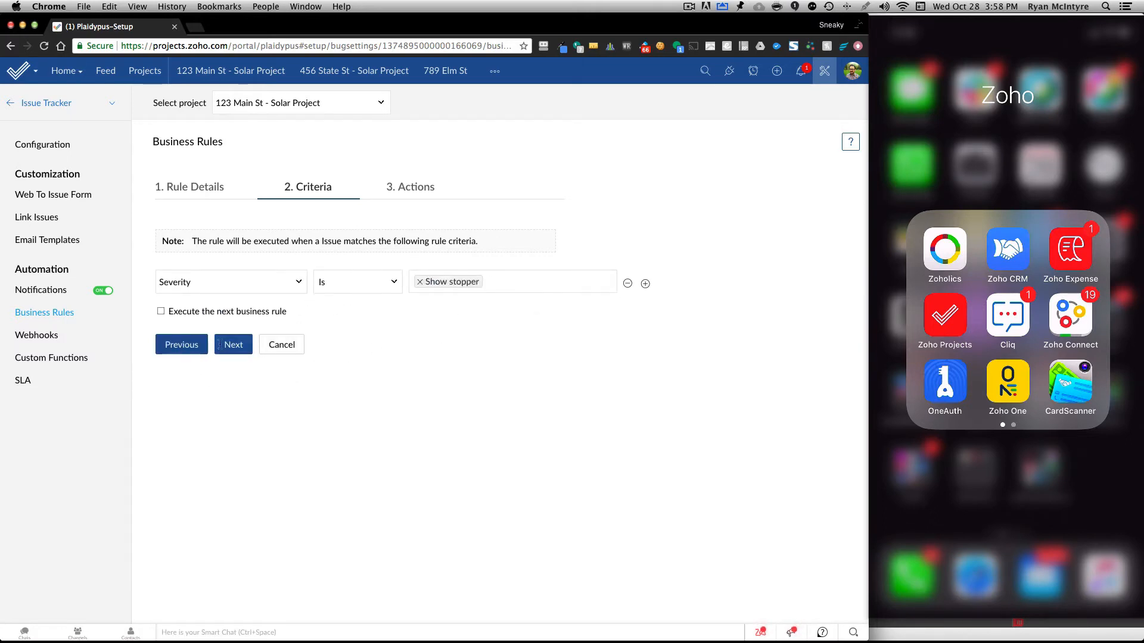
click(234, 344)
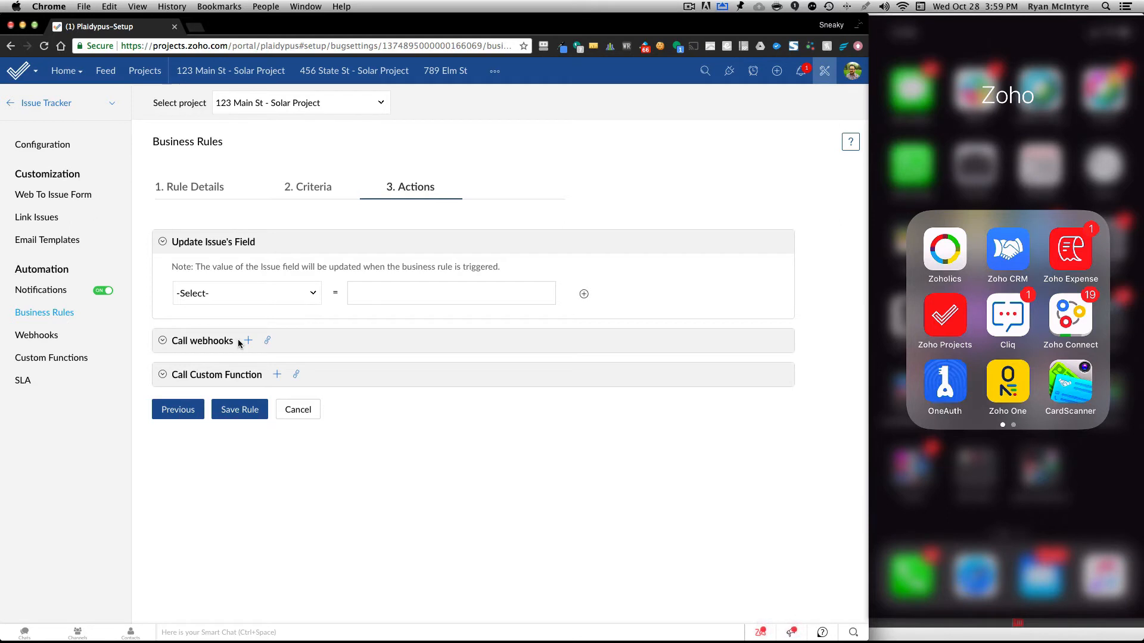
click(298, 411)
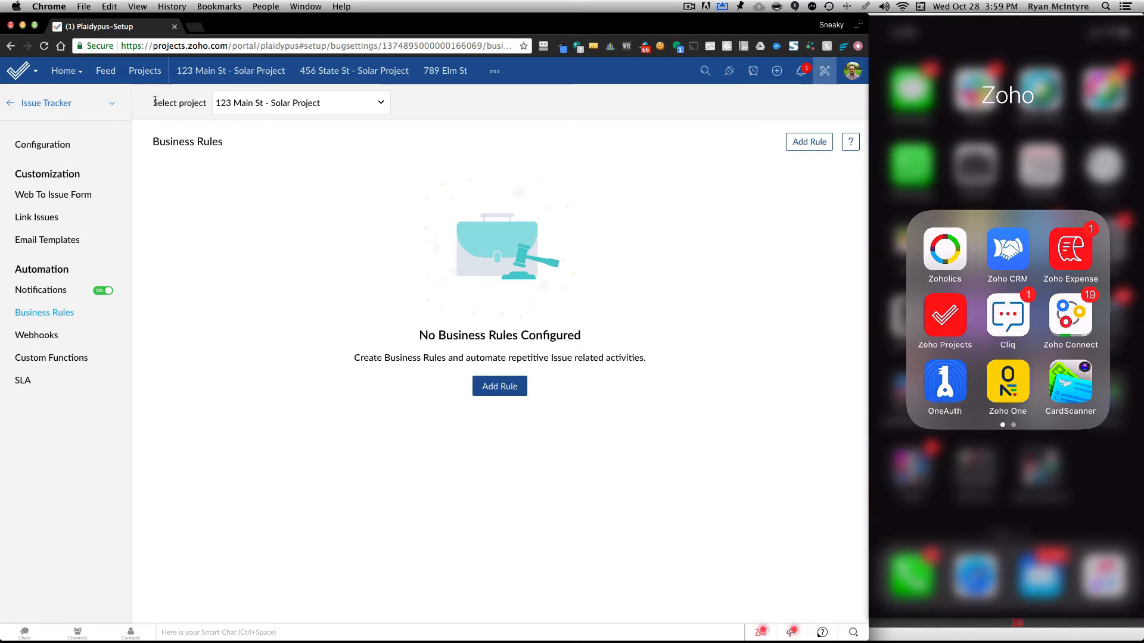
Open the task list of the 789 Elm St project.
click(448, 71)
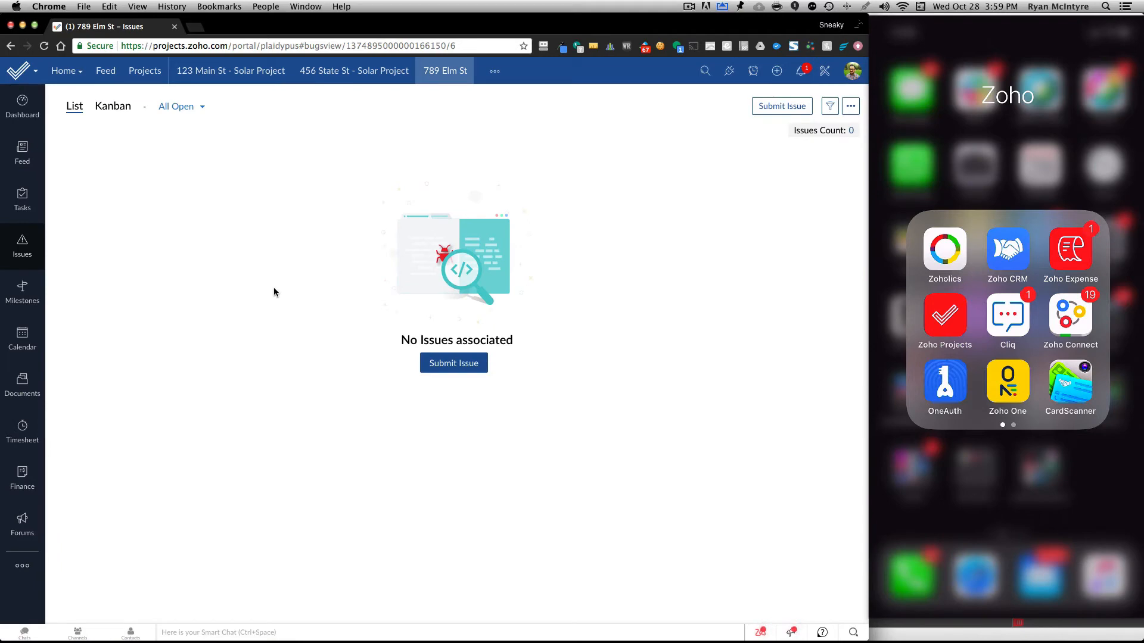
click(22, 199)
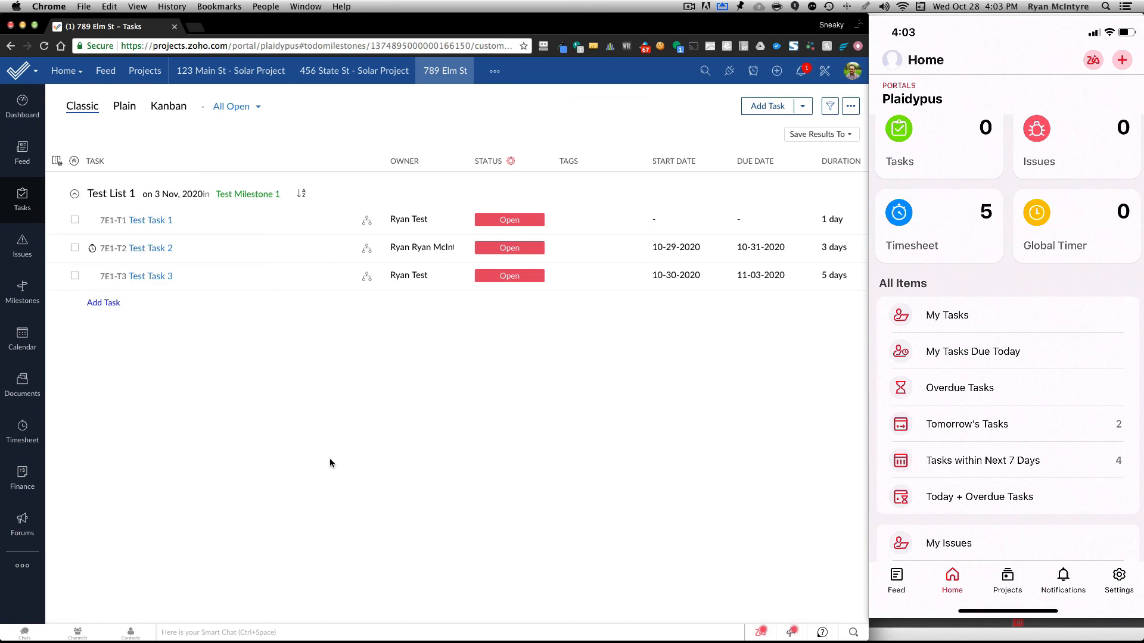
click(24, 249)
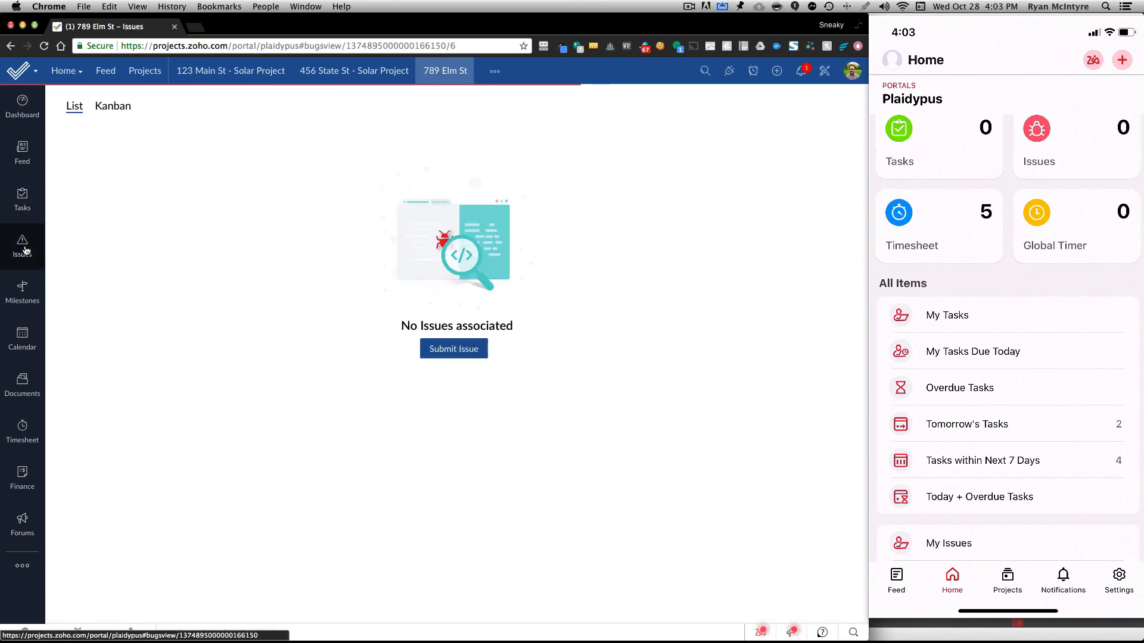
click(462, 371)
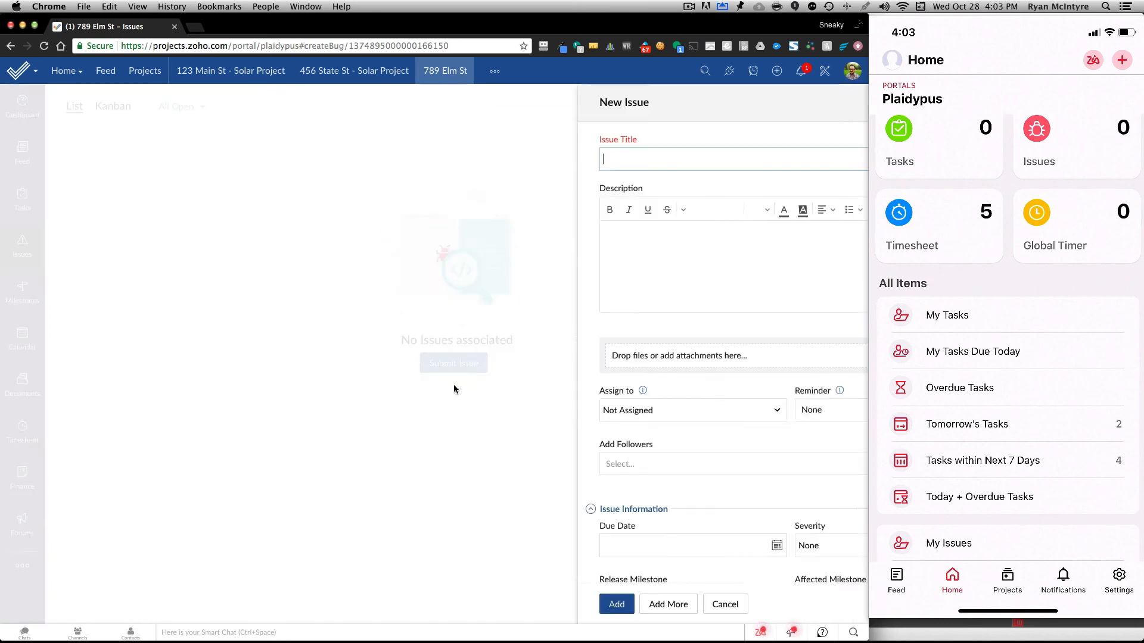
scroll(696, 461, down, 4)
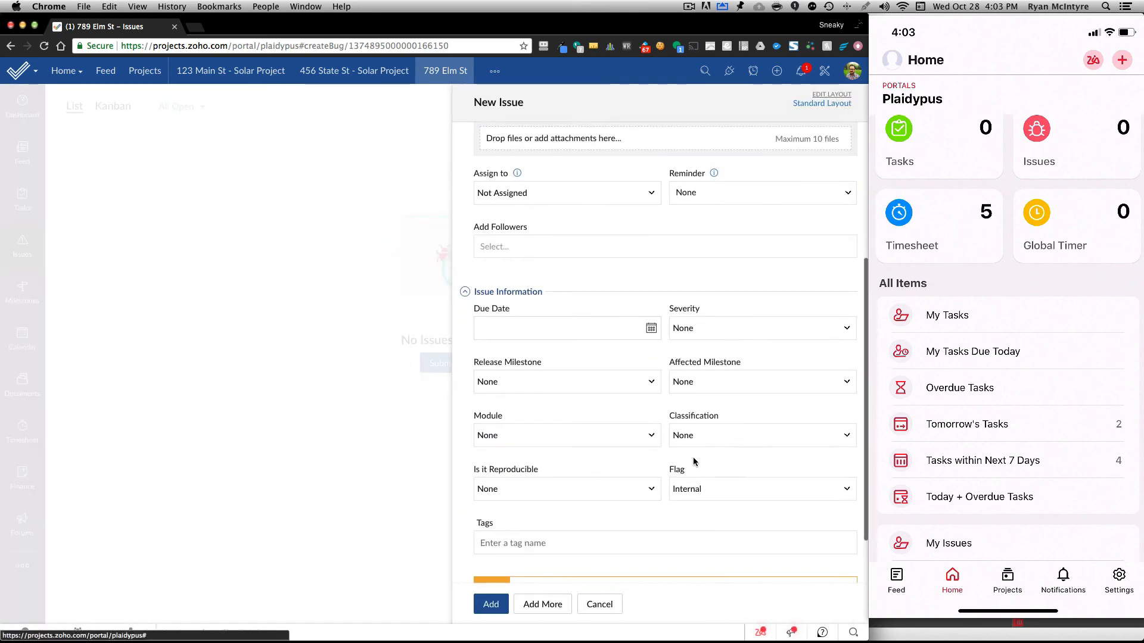
click(556, 322)
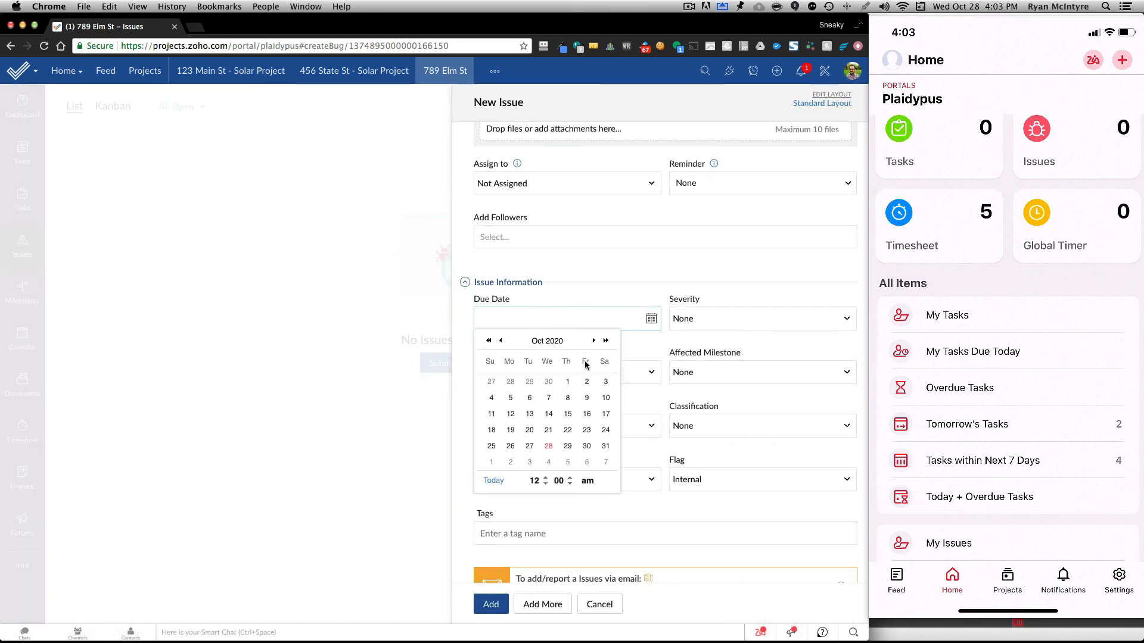
click(551, 448)
click(537, 320)
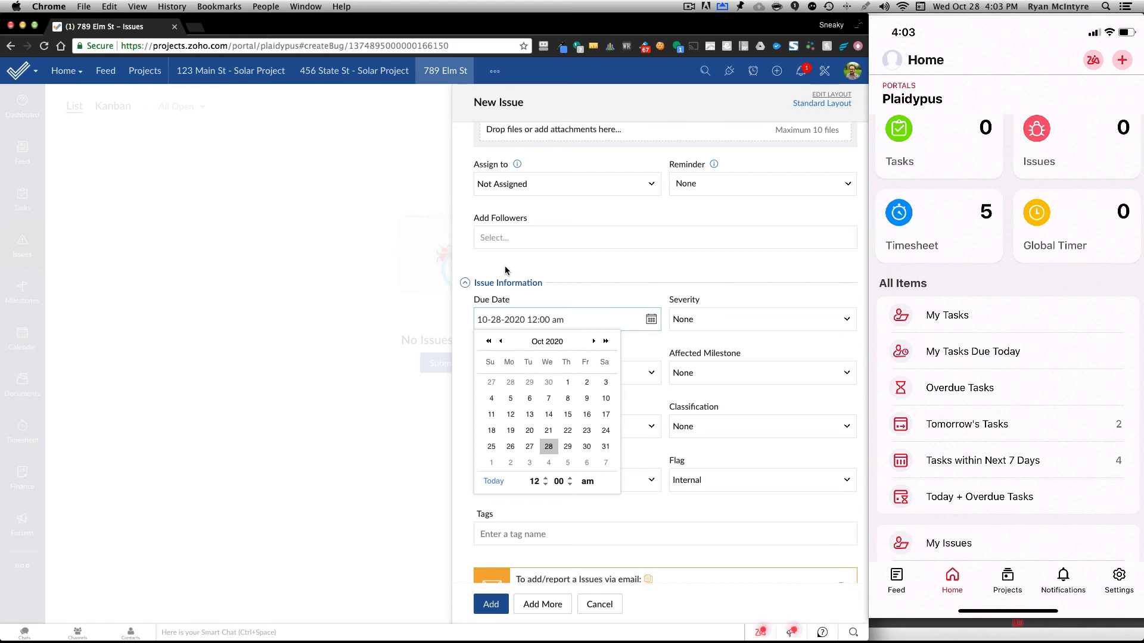
click(602, 612)
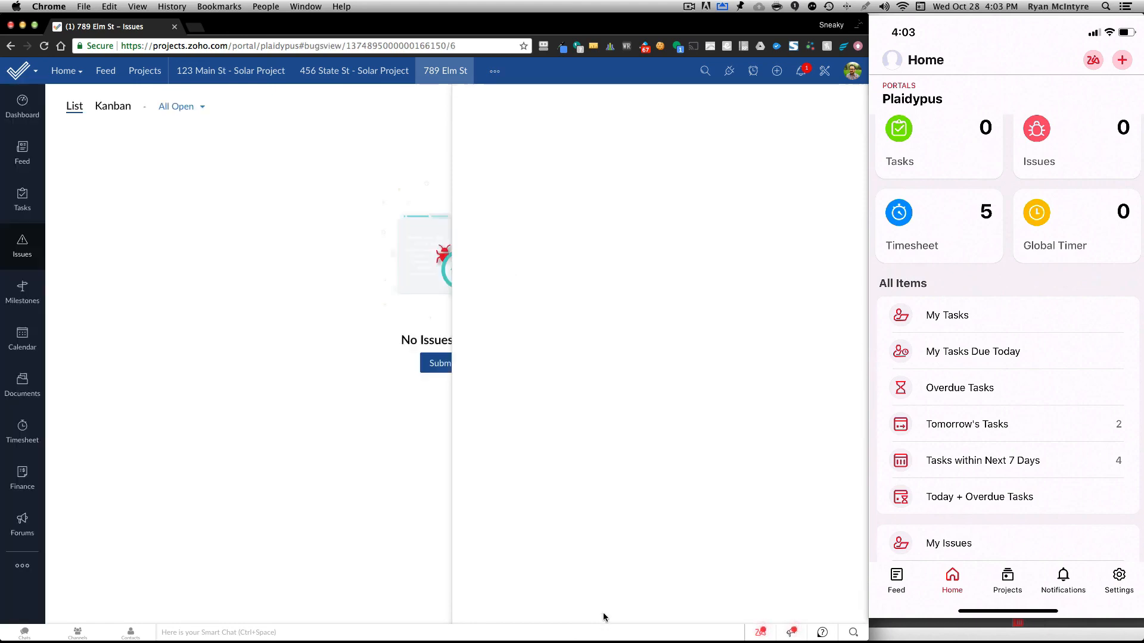